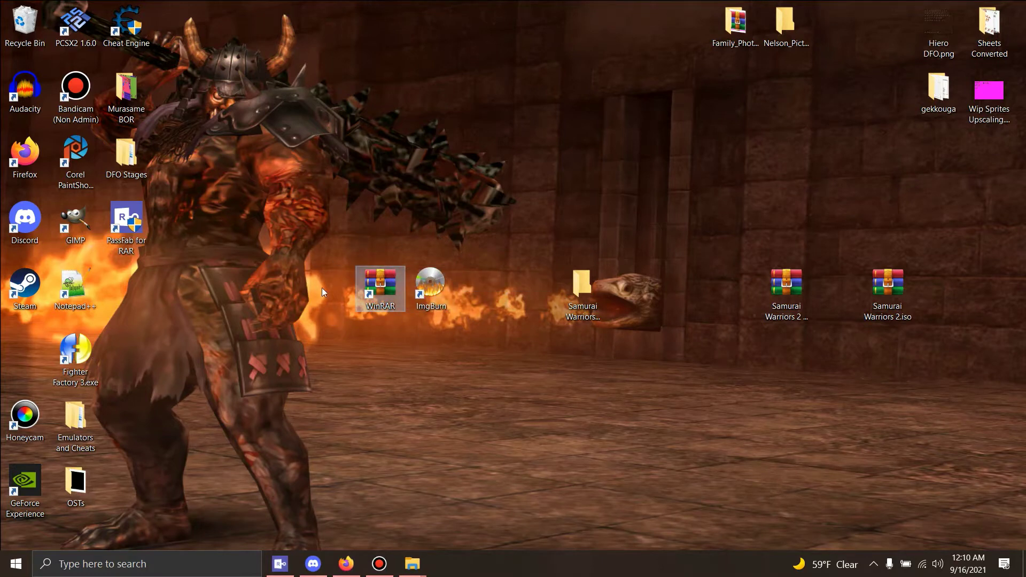
# - Stack the Xtreme Legends iso above Samurai Warriors 2.iso, then check the icon and folder names
pyautogui.click(792, 297)
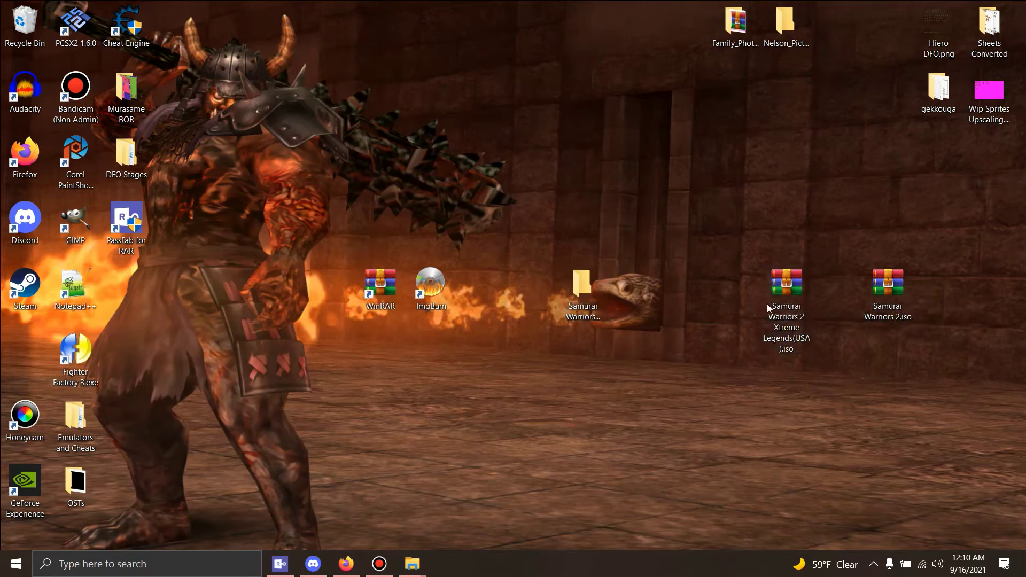
pyautogui.moveTo(770, 302); pyautogui.dragTo(787, 219)
pyautogui.moveTo(877, 284); pyautogui.dragTo(791, 360)
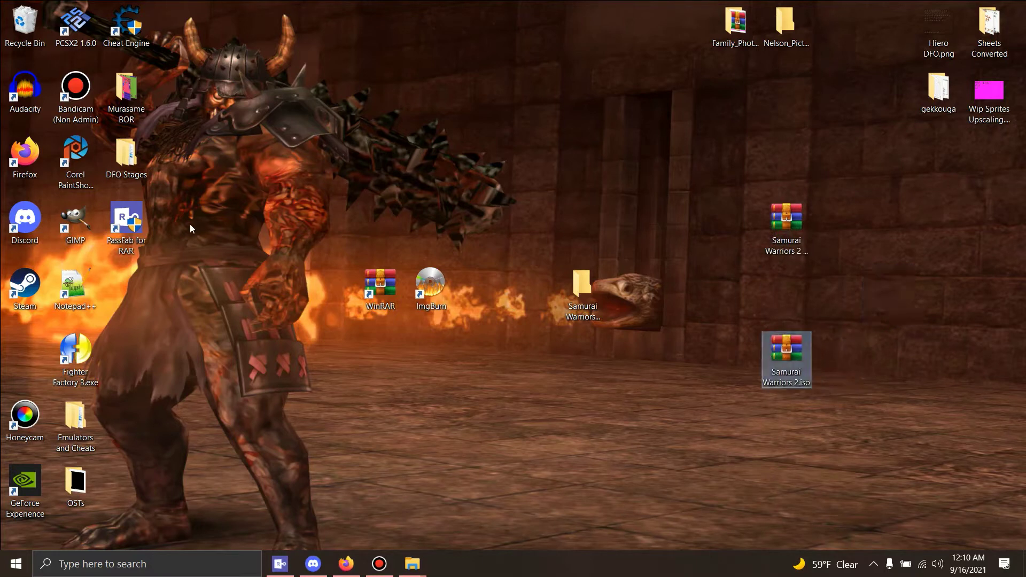
pyautogui.click(767, 252)
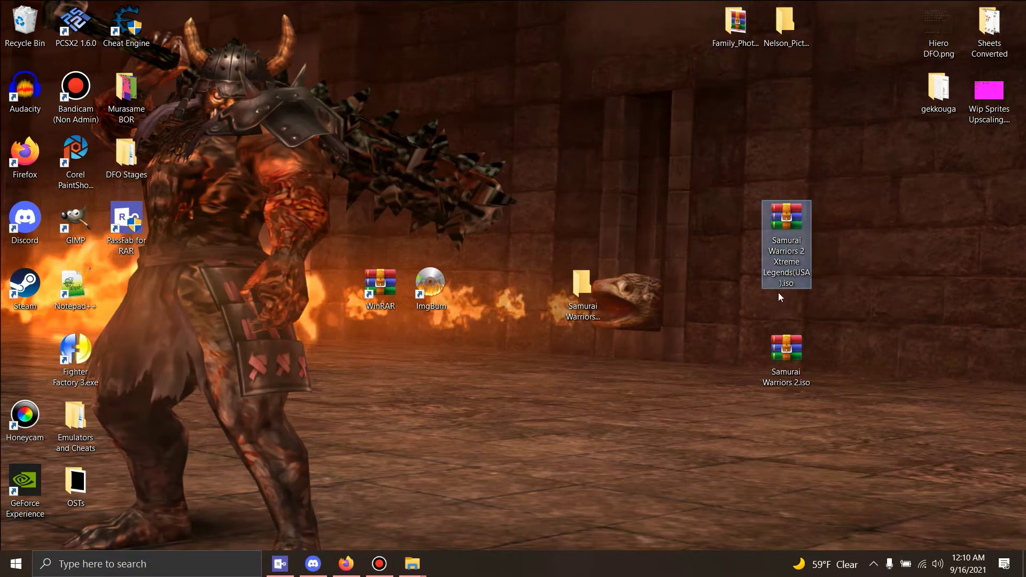
pyautogui.click(599, 287)
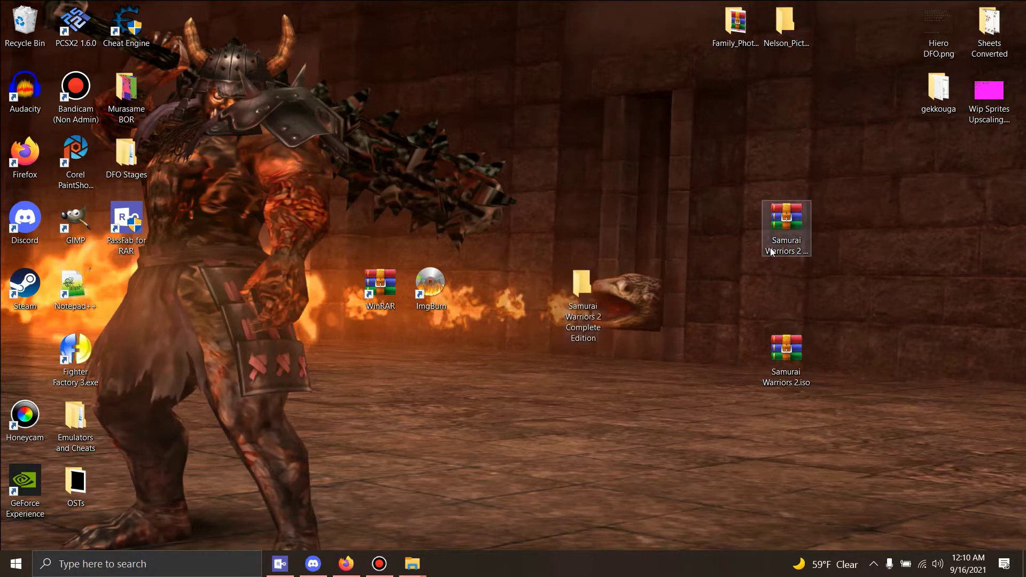
pyautogui.click(788, 383)
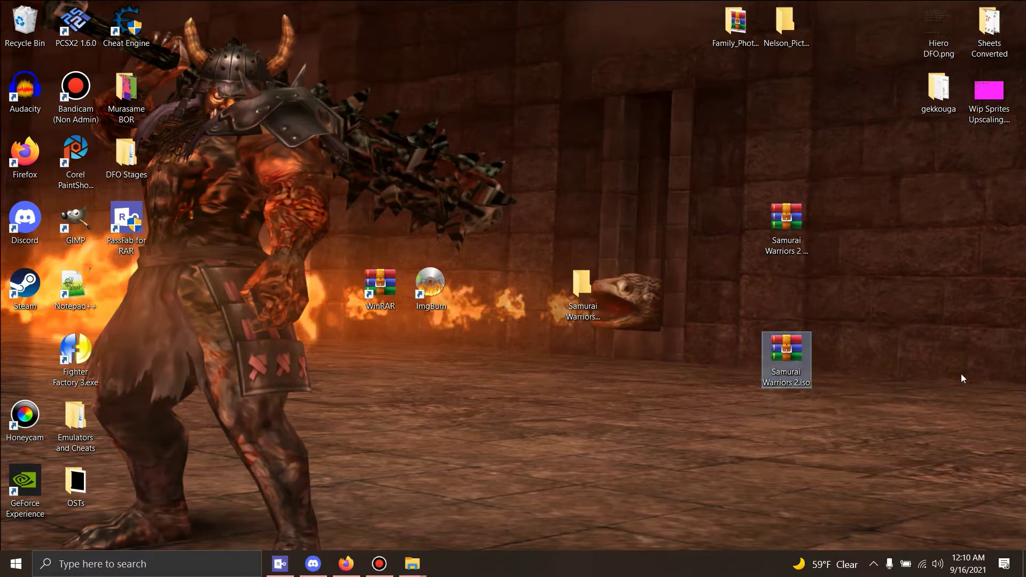
# - Open the Xtreme Legends iso in WinRAR, select all its contents, and move the window right
pyautogui.click(787, 231)
pyautogui.doubleClick(788, 231)
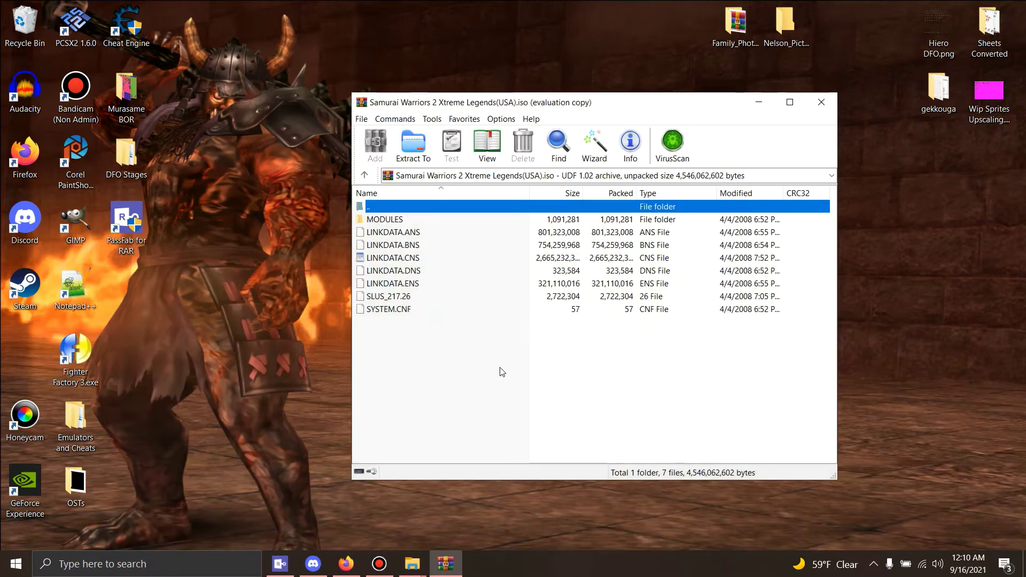
pyautogui.moveTo(499, 369); pyautogui.dragTo(448, 216)
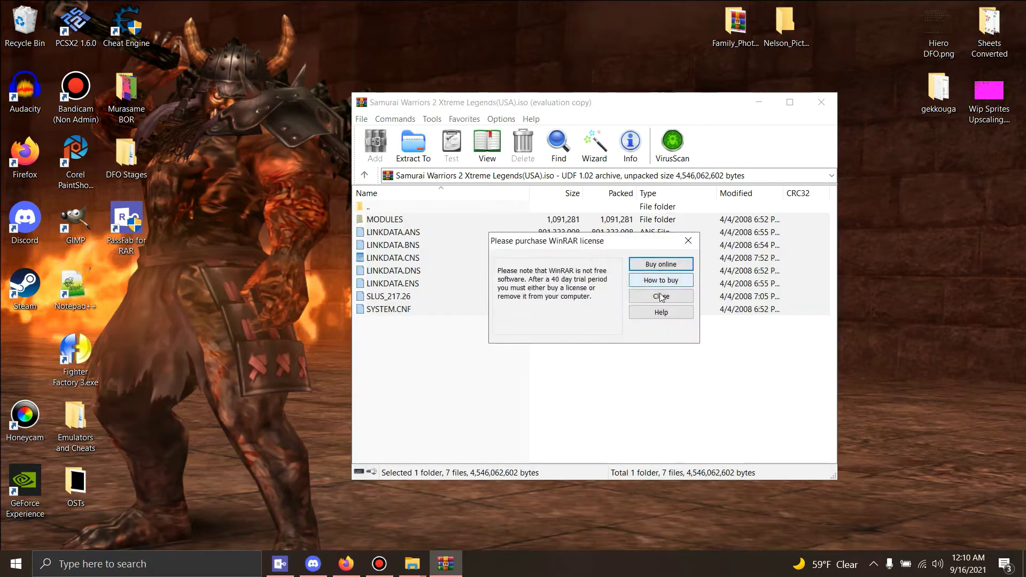
pyautogui.click(661, 296)
pyautogui.moveTo(536, 101); pyautogui.dragTo(890, 123)
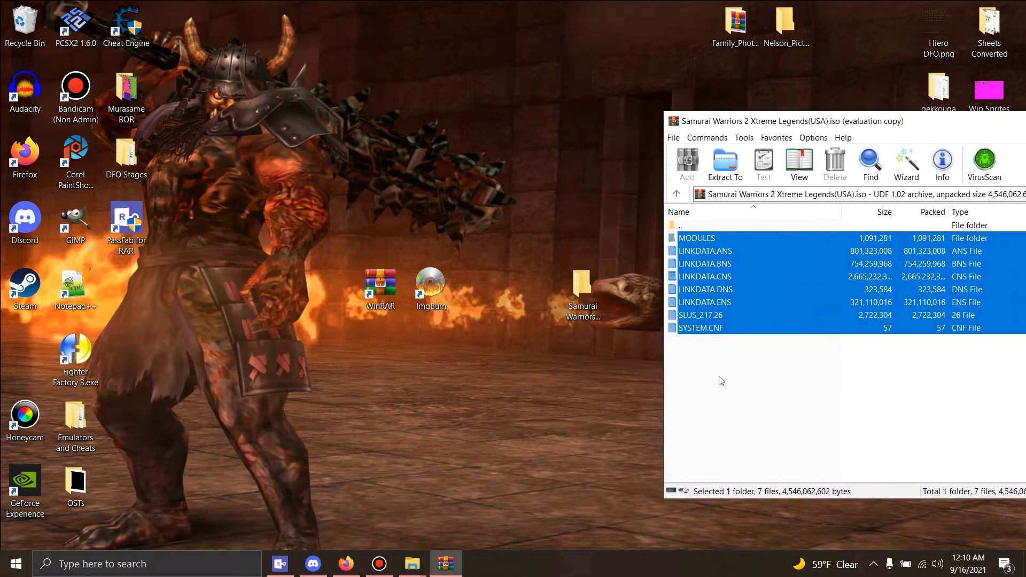
pyautogui.moveTo(725, 370); pyautogui.dragTo(587, 284)
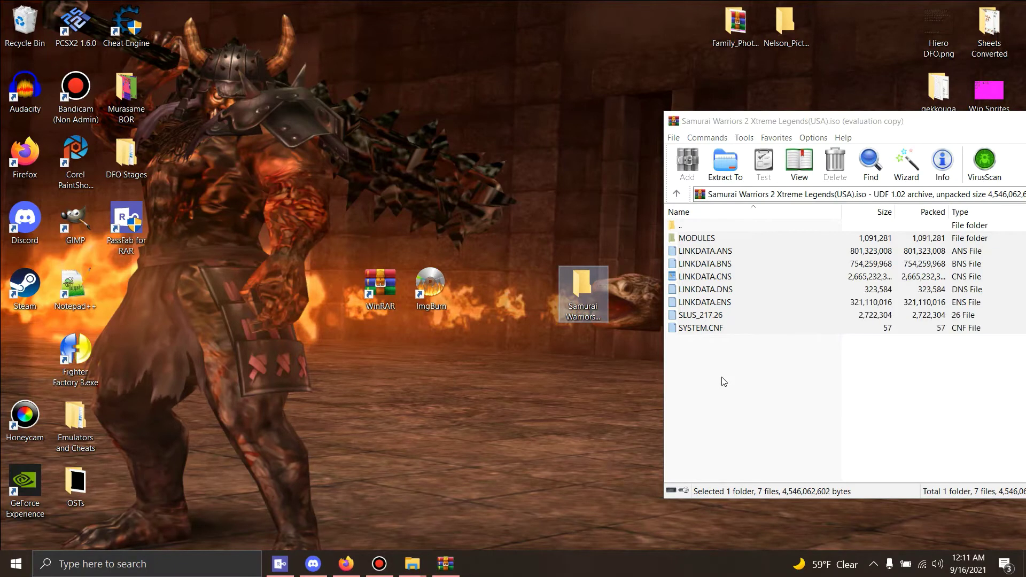
# - Close the Xtreme Legends archive and open Samurai Warriors 2.iso in WinRAR
pyautogui.moveTo(941, 121); pyautogui.dragTo(628, 105)
pyautogui.click(815, 103)
pyautogui.doubleClick(784, 357)
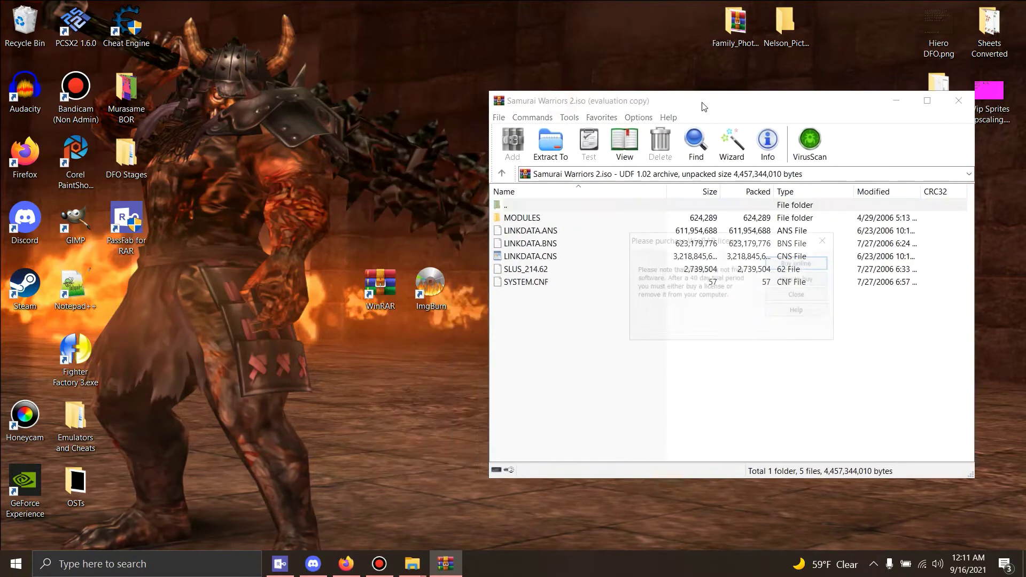
pyautogui.click(786, 294)
# - Move the archive window to the right edge and select MODULES through SYSTEM.CNF
pyautogui.moveTo(675, 108)
pyautogui.mouseDown()
pyautogui.moveTo(848, 127)
pyautogui.moveTo(916, 110)
pyautogui.moveTo(912, 126)
pyautogui.mouseUp()
pyautogui.moveTo(789, 116); pyautogui.dragTo(876, 143)
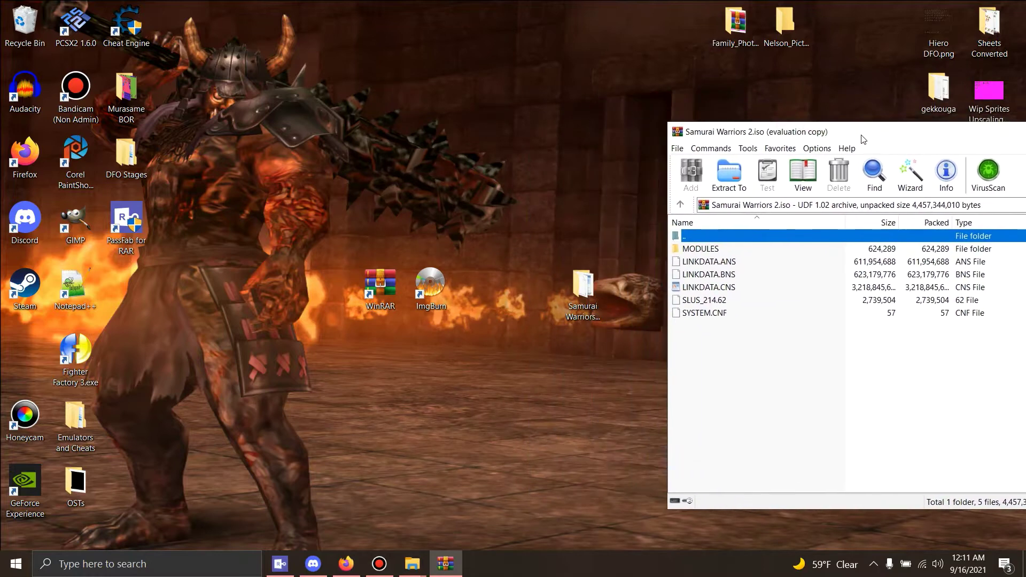
pyautogui.moveTo(716, 359); pyautogui.dragTo(700, 251)
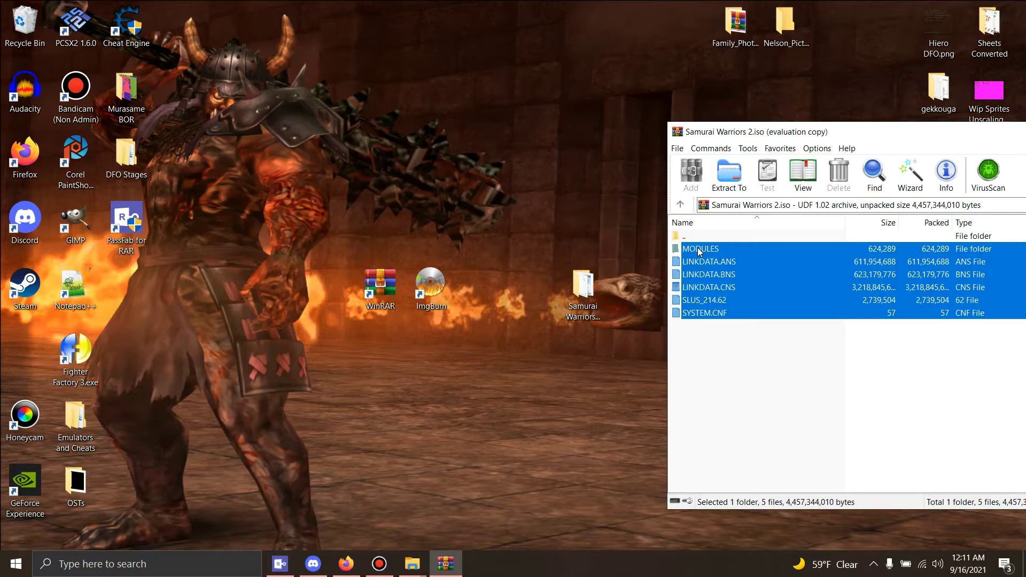
pyautogui.click(764, 419)
pyautogui.moveTo(741, 368); pyautogui.dragTo(586, 289)
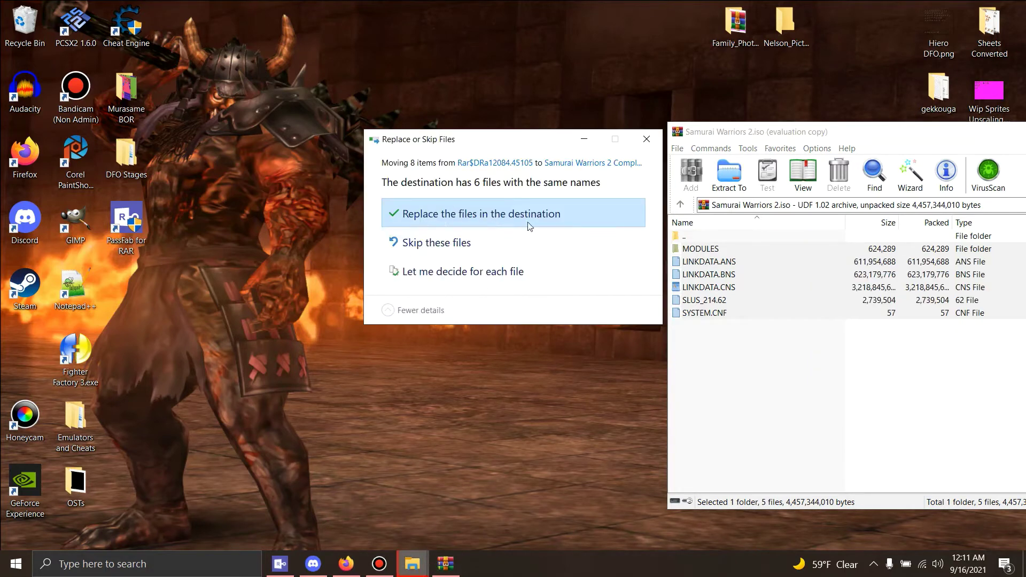
# - Keep both versions of all six conflicting files, then close WinRAR
pyautogui.click(436, 275)
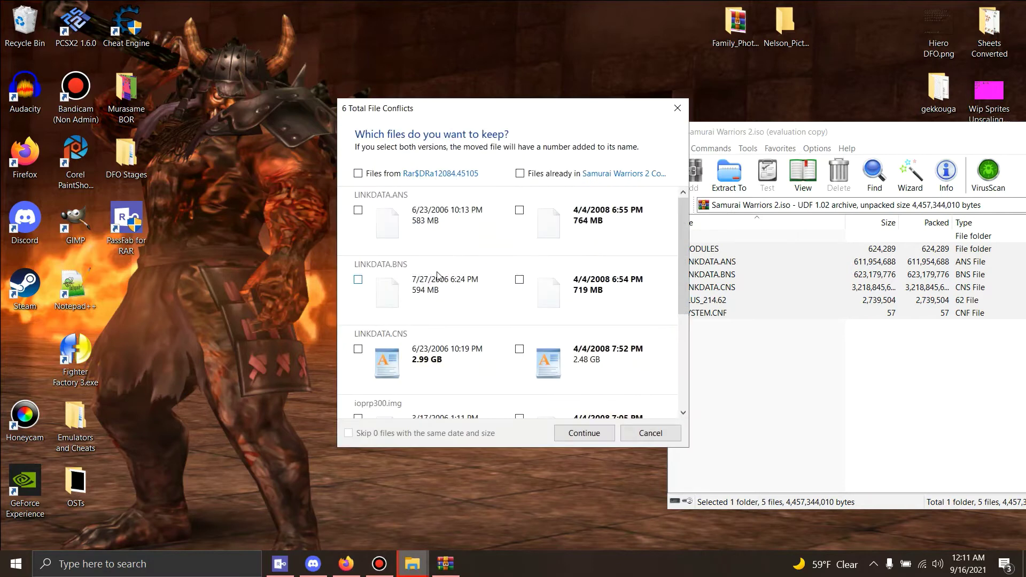
pyautogui.click(358, 174)
pyautogui.click(519, 173)
pyautogui.click(585, 434)
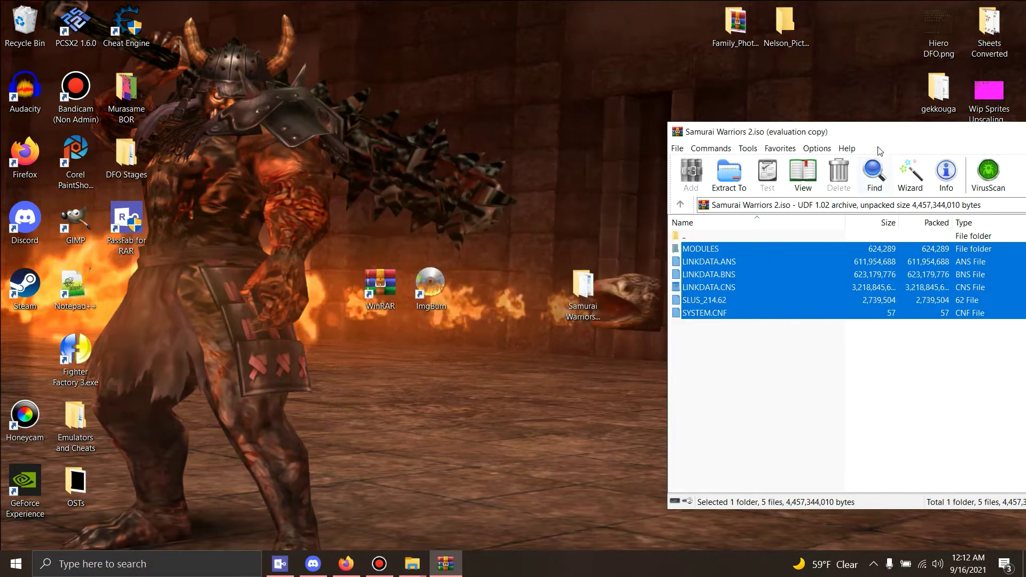
pyautogui.moveTo(866, 132); pyautogui.dragTo(529, 135)
pyautogui.click(802, 137)
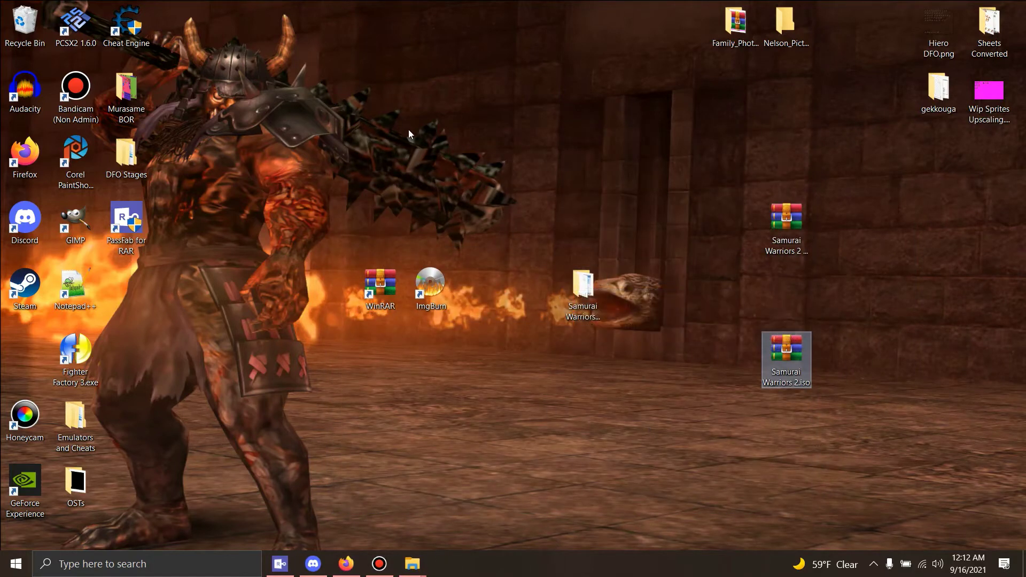
# - Launch ImgBurn and add the Samurai Warriors 2 Complete Edition folder as the image source
pyautogui.doubleClick(442, 286)
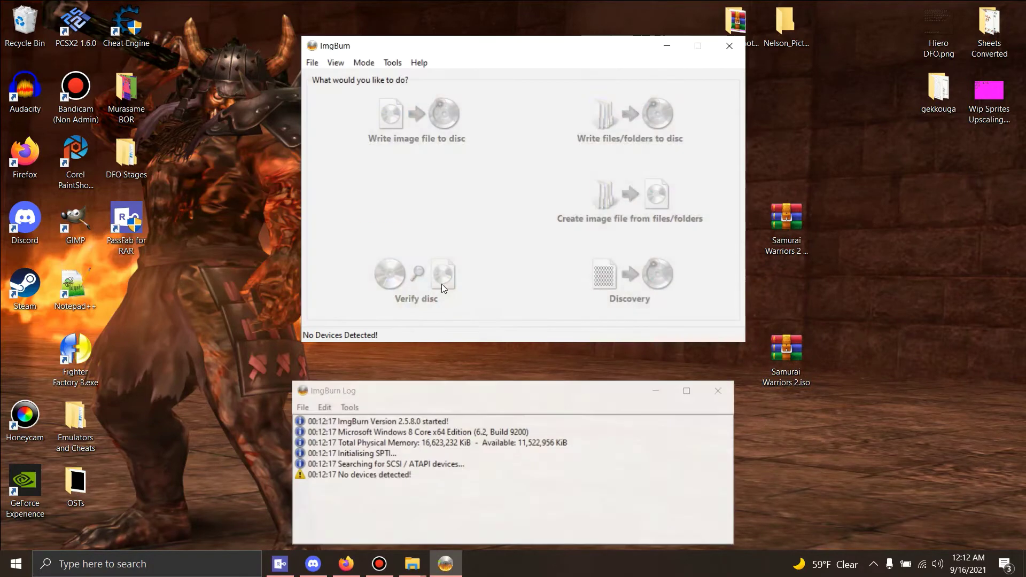
pyautogui.click(626, 206)
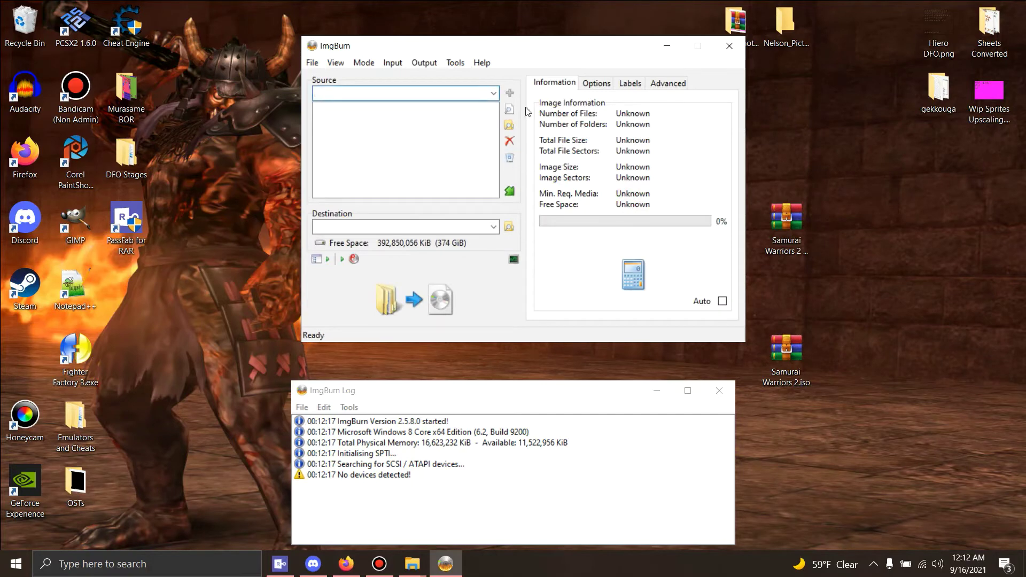
pyautogui.click(509, 127)
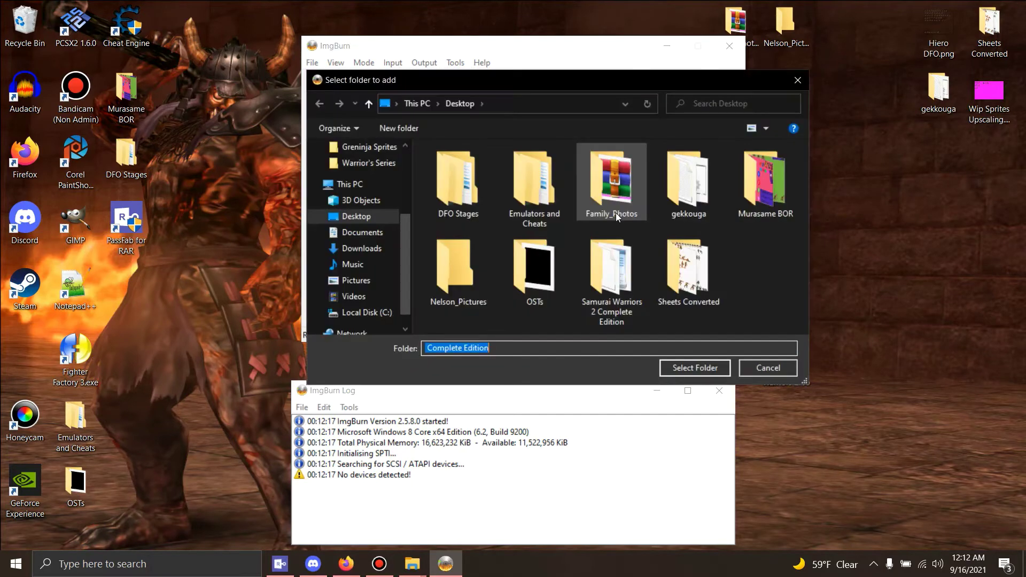
pyautogui.click(644, 283)
pyautogui.click(700, 364)
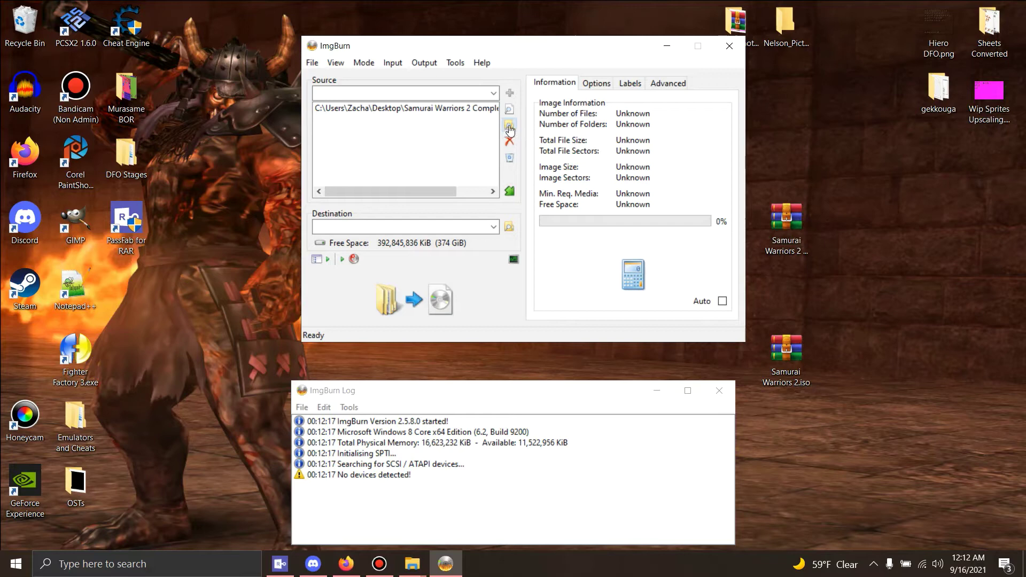
# - Build the image as Samurai Warriors 2 Complete Edition.iso in Documents
pyautogui.click(423, 300)
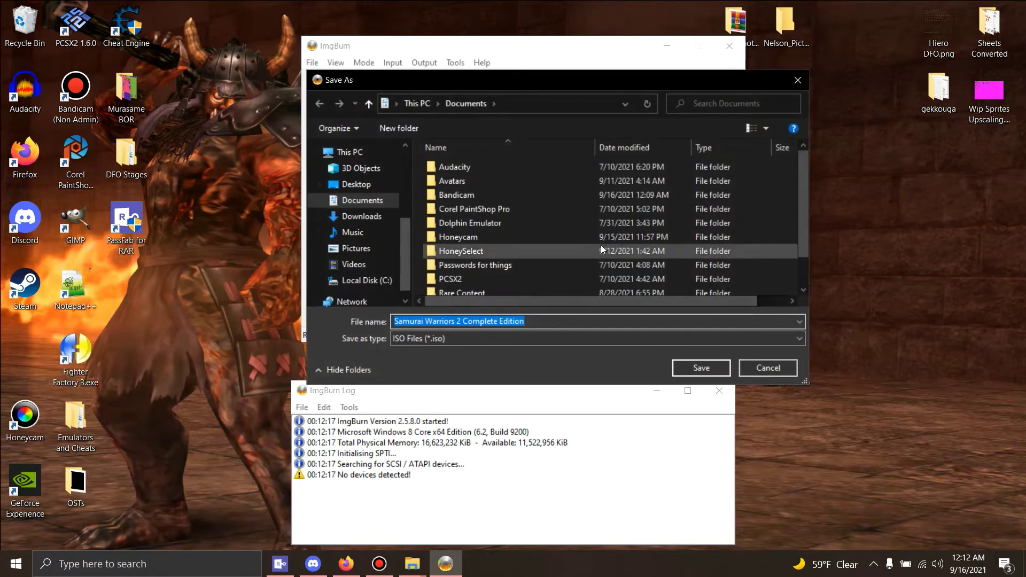
pyautogui.scroll(-1, 601, 245)
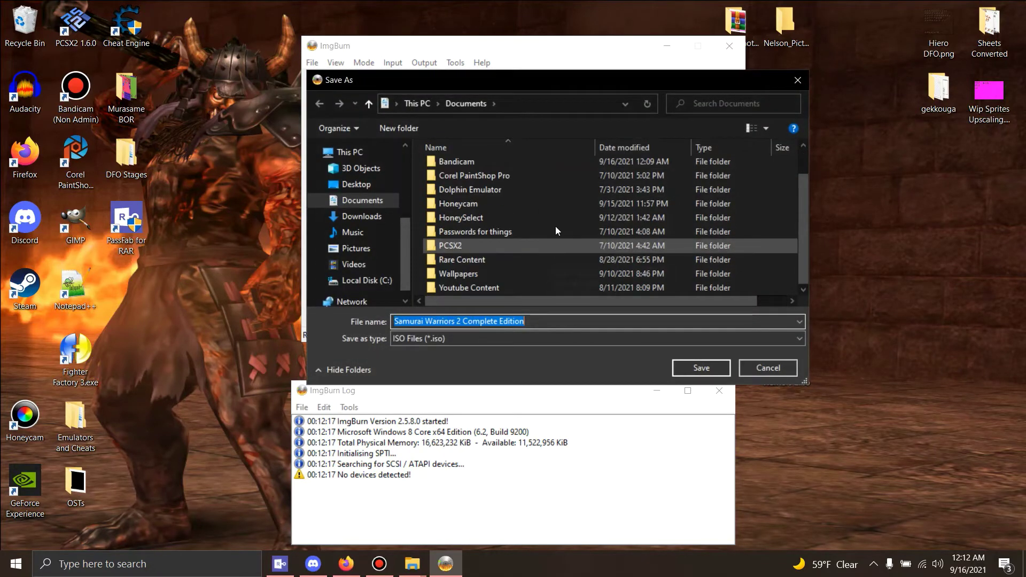
pyautogui.click(700, 368)
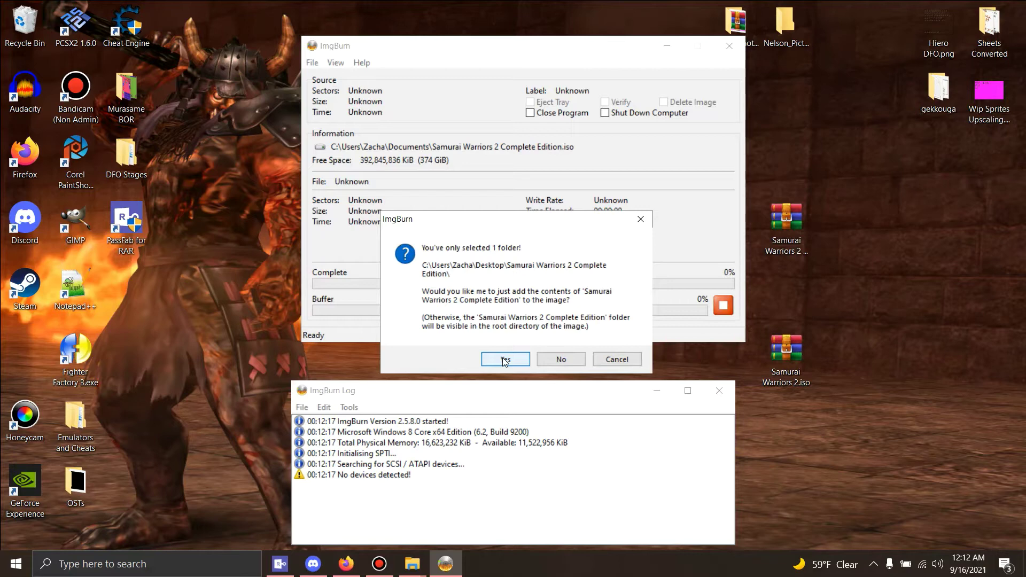
# - Add the folder's contents, accept the volume label, build the 9,004,056,576-byte ISO, and dismiss the success message
pyautogui.click(504, 360)
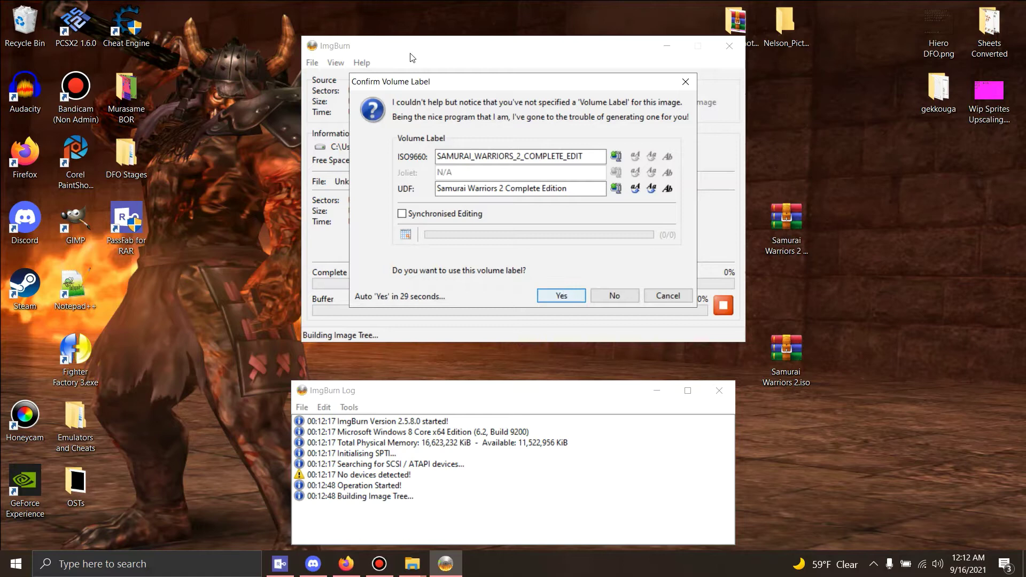
pyautogui.click(560, 295)
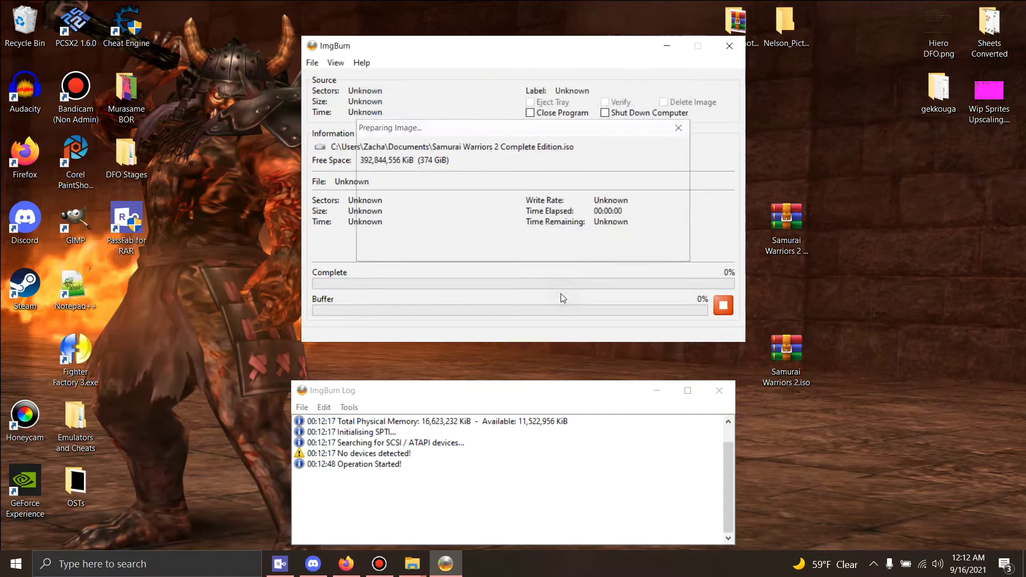
pyautogui.click(550, 381)
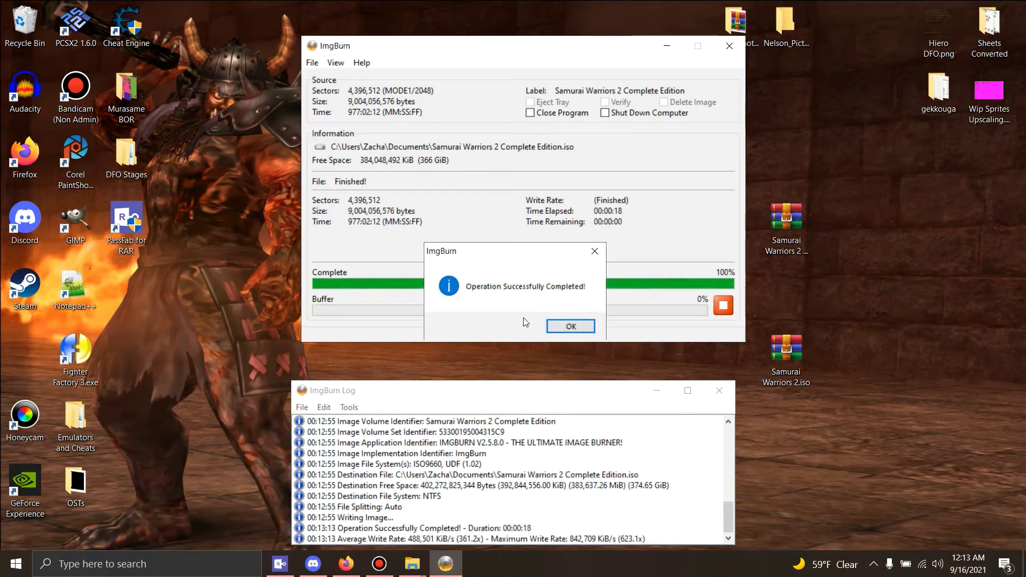
pyautogui.click(571, 326)
# - Close ImgBurn and move Samurai Warriors 2 Complete Edition.iso from Documents to the desktop
pyautogui.click(730, 50)
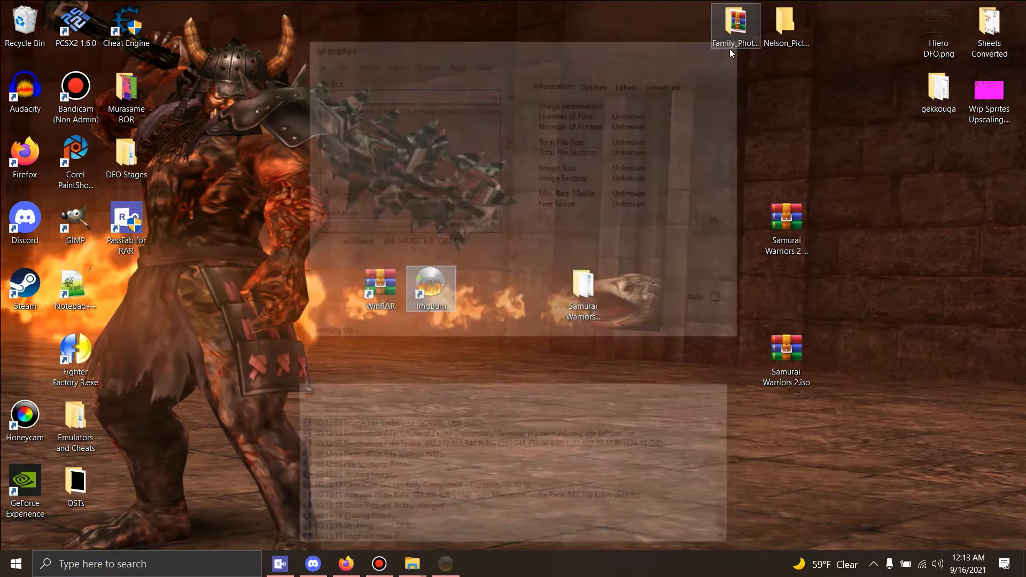
pyautogui.moveTo(398, 564)
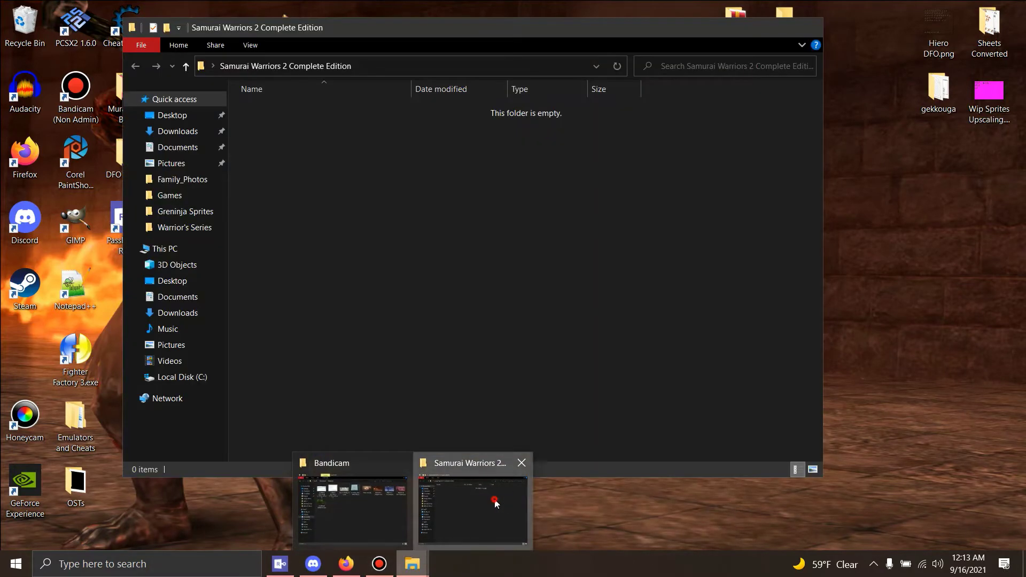
pyautogui.click(495, 499)
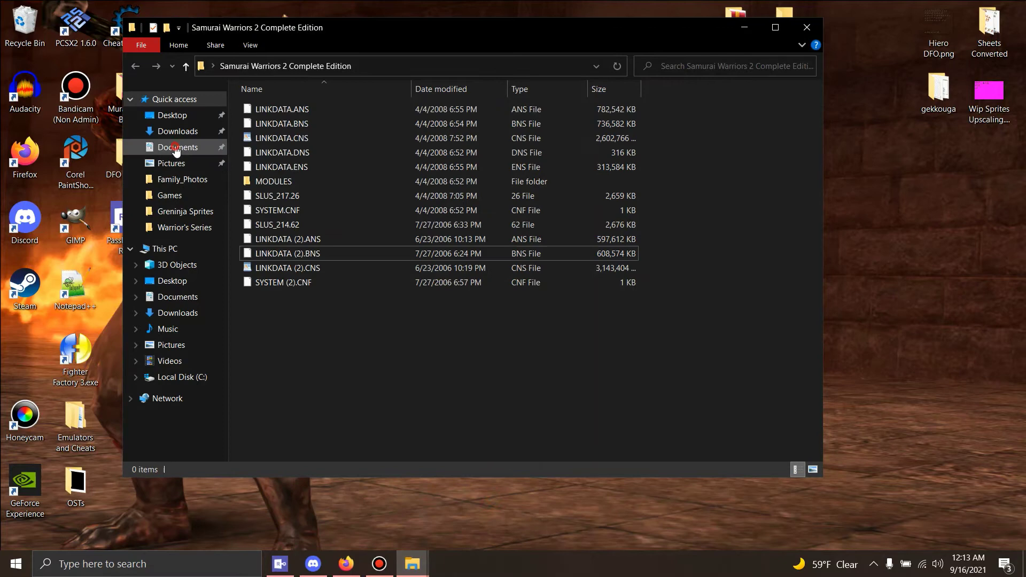
pyautogui.click(175, 147)
pyautogui.moveTo(338, 297); pyautogui.dragTo(893, 342)
# - Delete the two leftover Samurai disc image files from Documents
pyautogui.keyDown('ctrl'); pyautogui.click(326, 282); pyautogui.keyUp('ctrl')
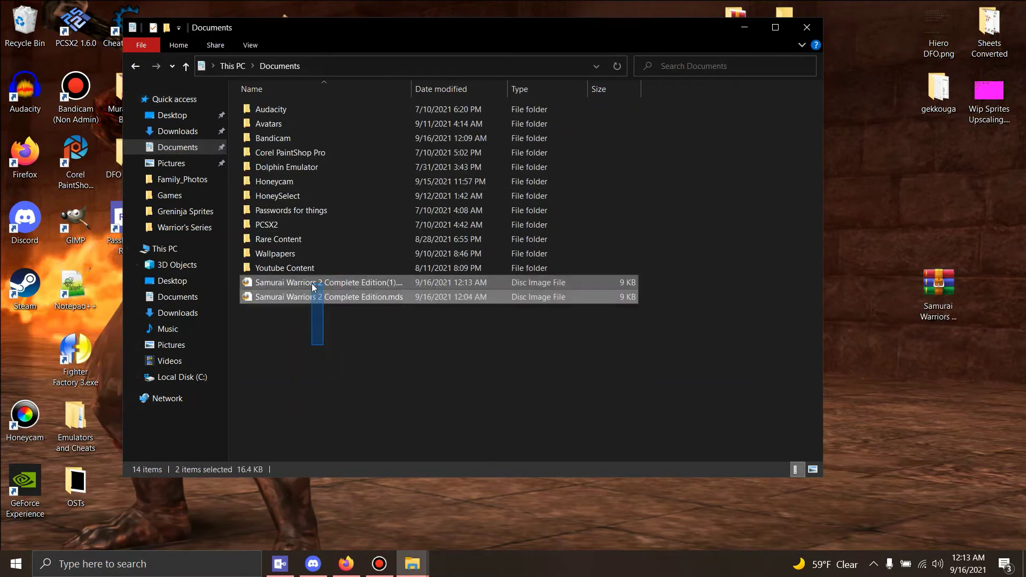
pyautogui.press('Delete')
pyautogui.click(743, 27)
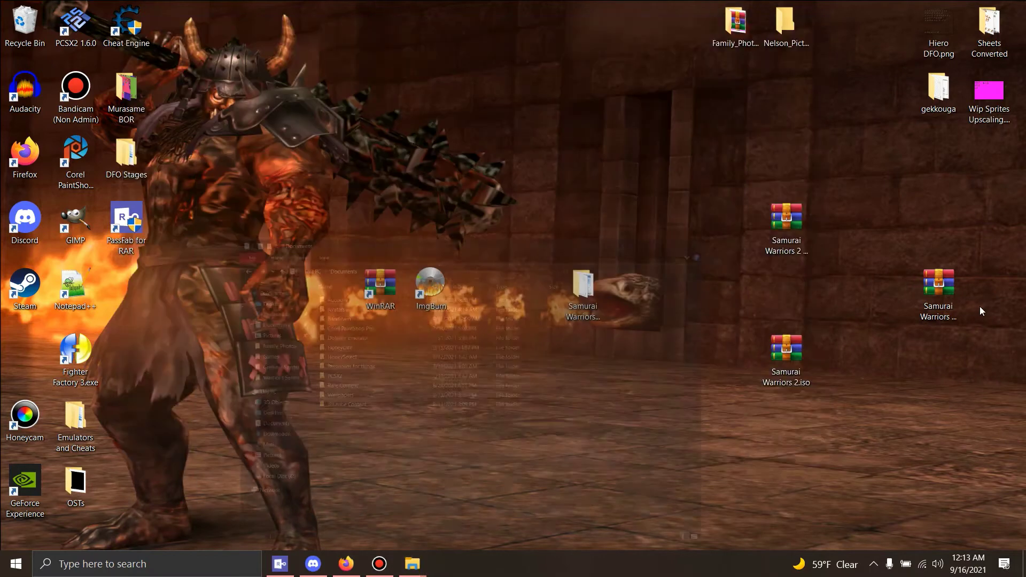
# - Place the new ISO beside the other Samurai icons and launch PCSX2
pyautogui.moveTo(939, 289); pyautogui.dragTo(690, 323)
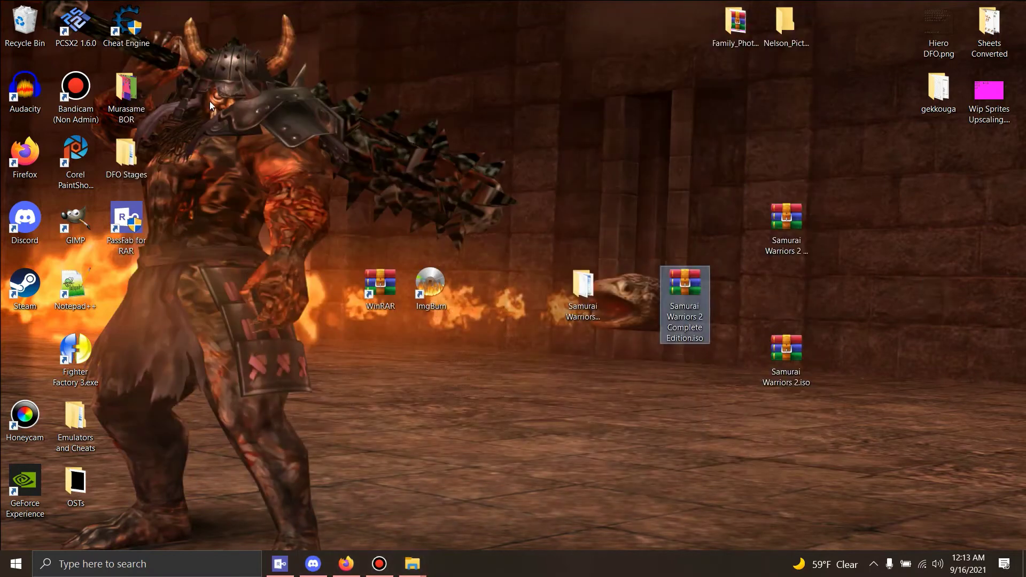
pyautogui.click(77, 26)
pyautogui.doubleClick(77, 26)
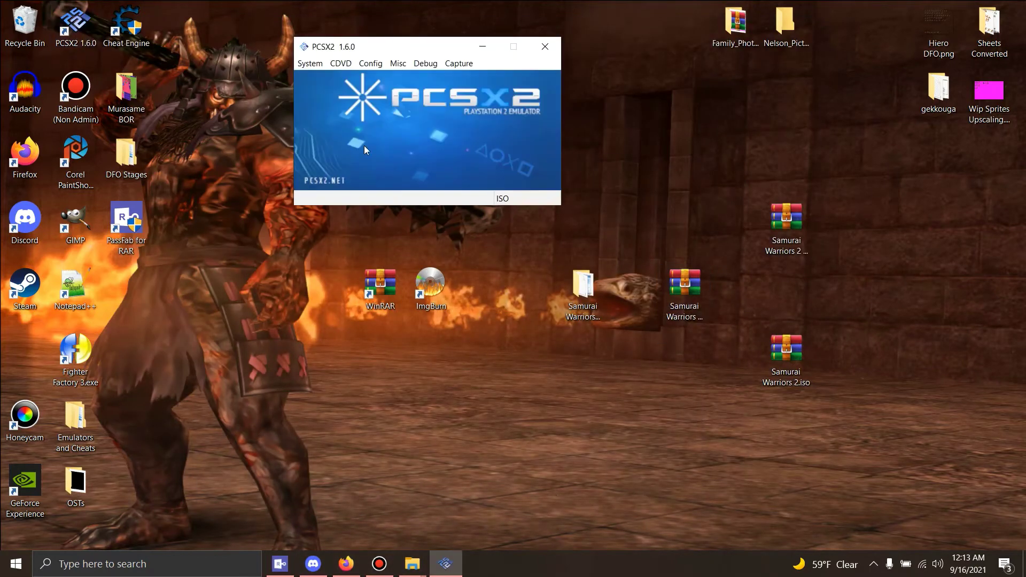
# - Load Samurai Warriors 2 Complete Edition.iso from the Desktop through CDVD's ISO Selector
pyautogui.click(340, 65)
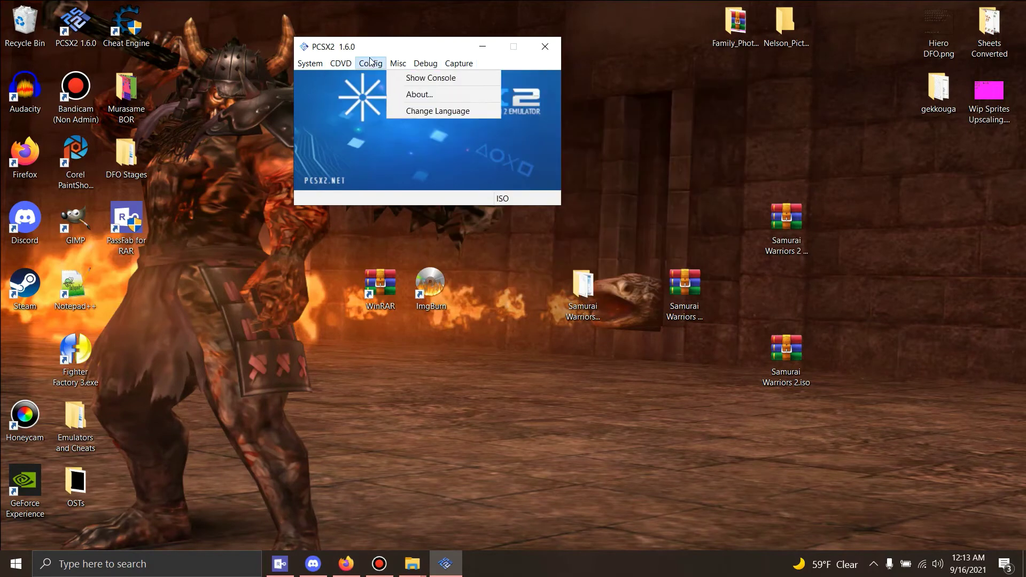
pyautogui.moveTo(356, 79)
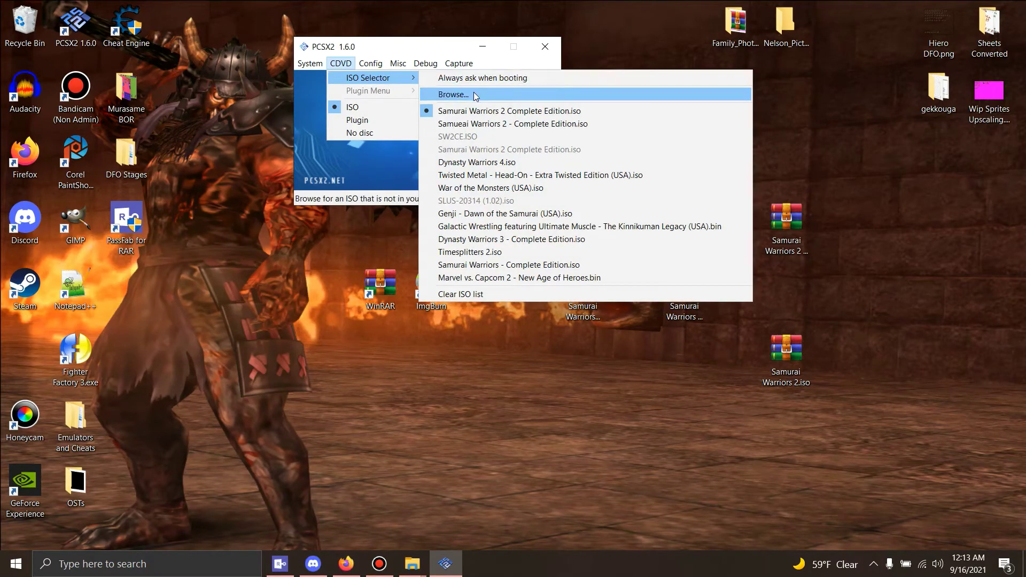
pyautogui.click(454, 95)
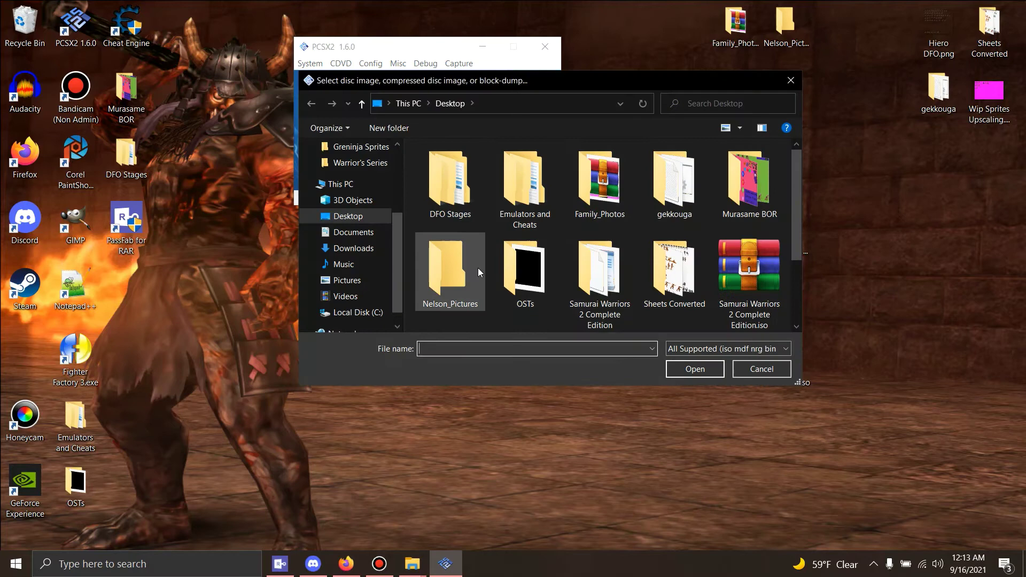
pyautogui.scroll(-2, 704, 213)
pyautogui.click(719, 209)
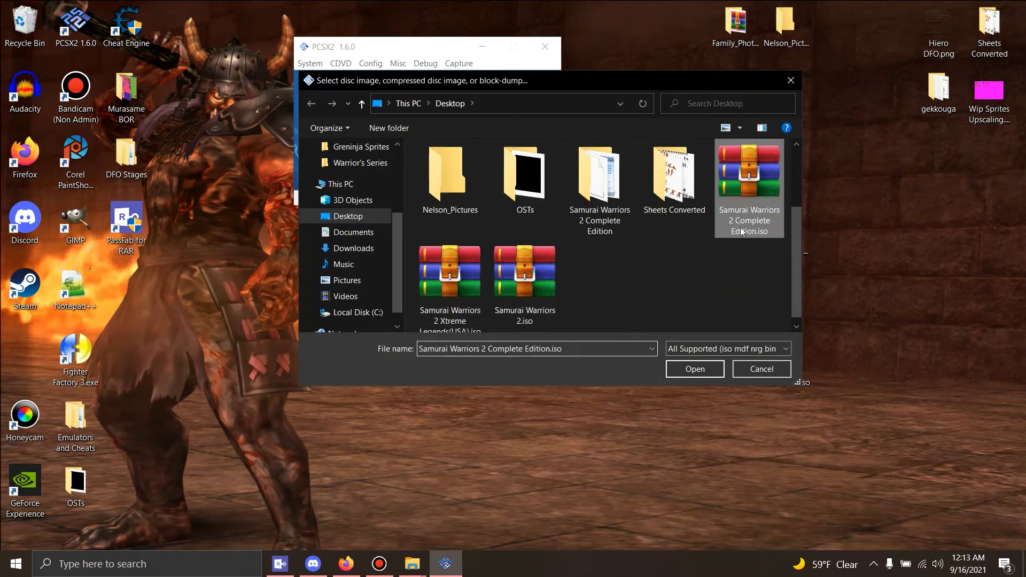
pyautogui.click(687, 370)
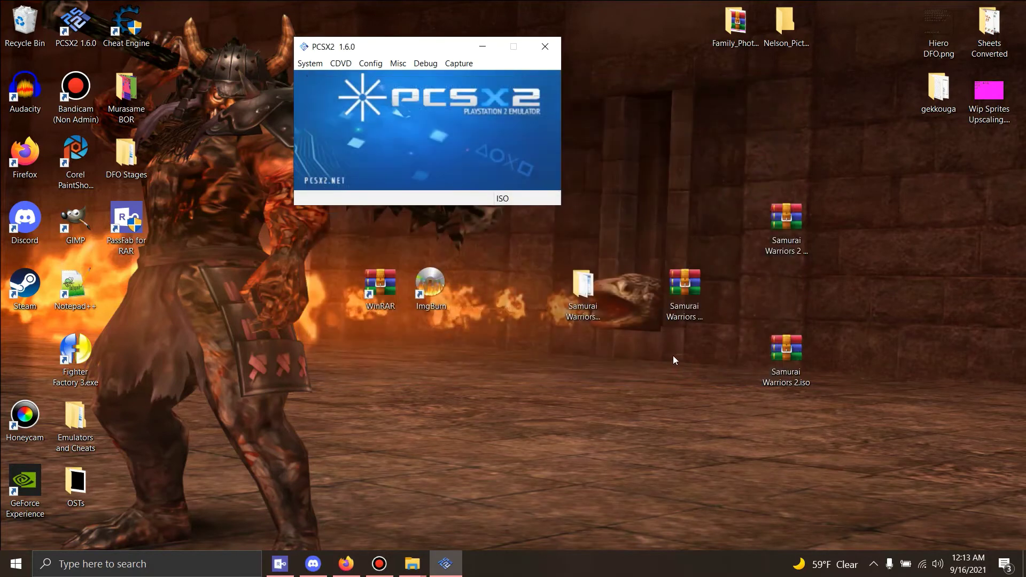
pyautogui.click(311, 64)
# - Boot the ISO and load the save data from slot 1
pyautogui.click(320, 76)
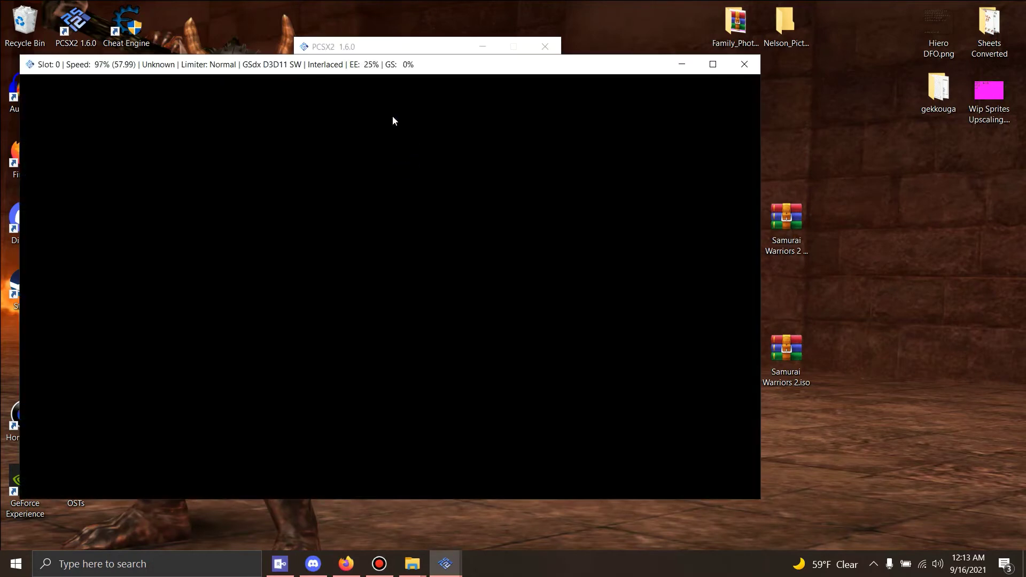
pyautogui.moveTo(328, 65); pyautogui.dragTo(410, 73)
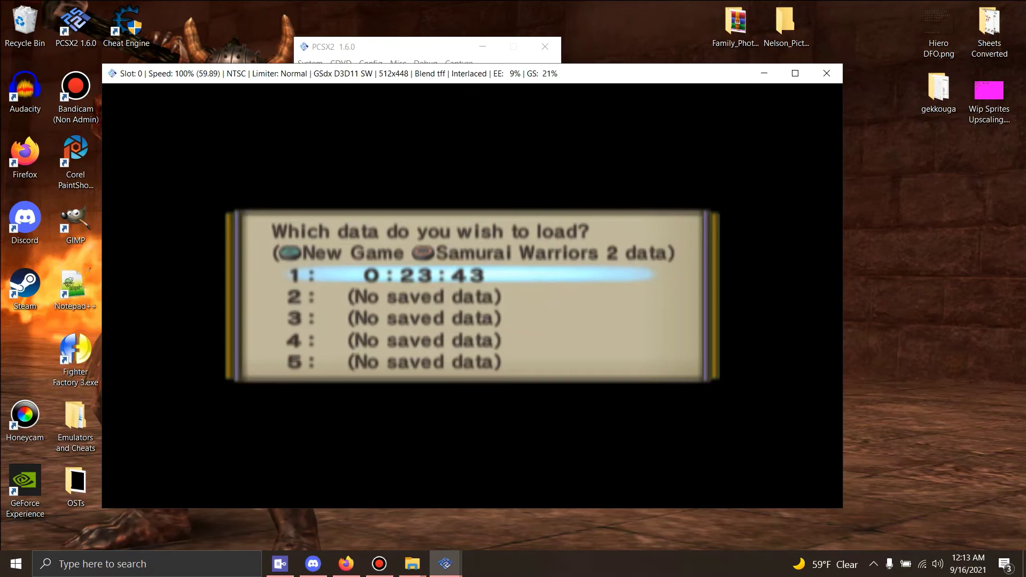
pyautogui.press('Return')
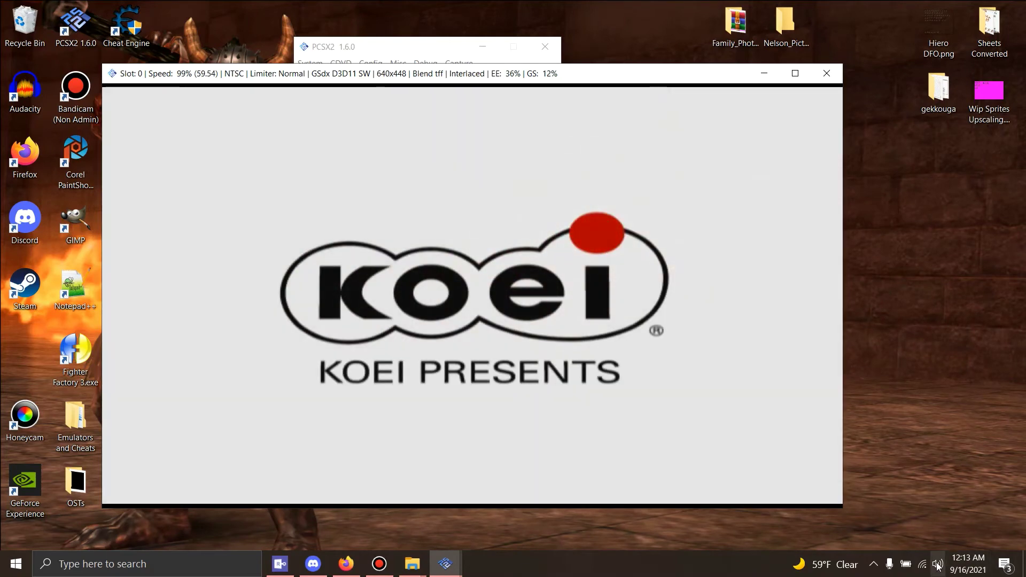
# - Lower PCSX2's volume to about 28 in the Windows Volume Mixer
pyautogui.rightClick(938, 567)
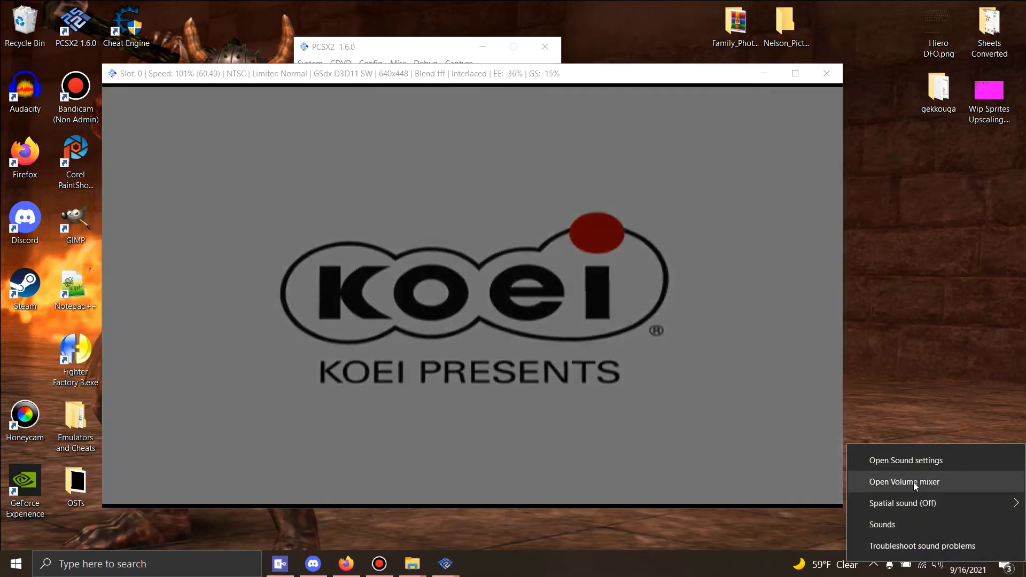
pyautogui.click(913, 482)
pyautogui.click(910, 475)
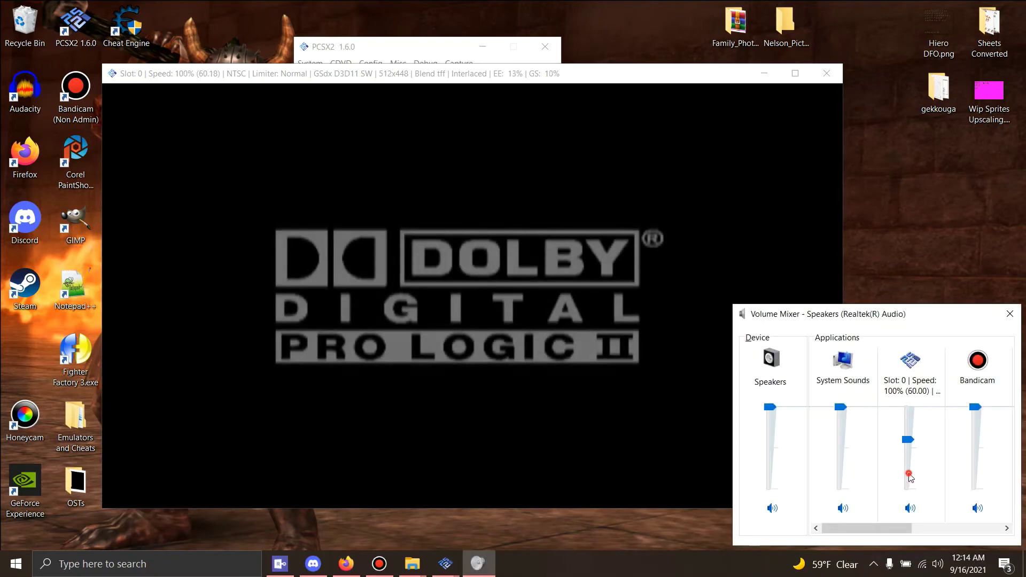
pyautogui.moveTo(911, 478); pyautogui.dragTo(910, 473)
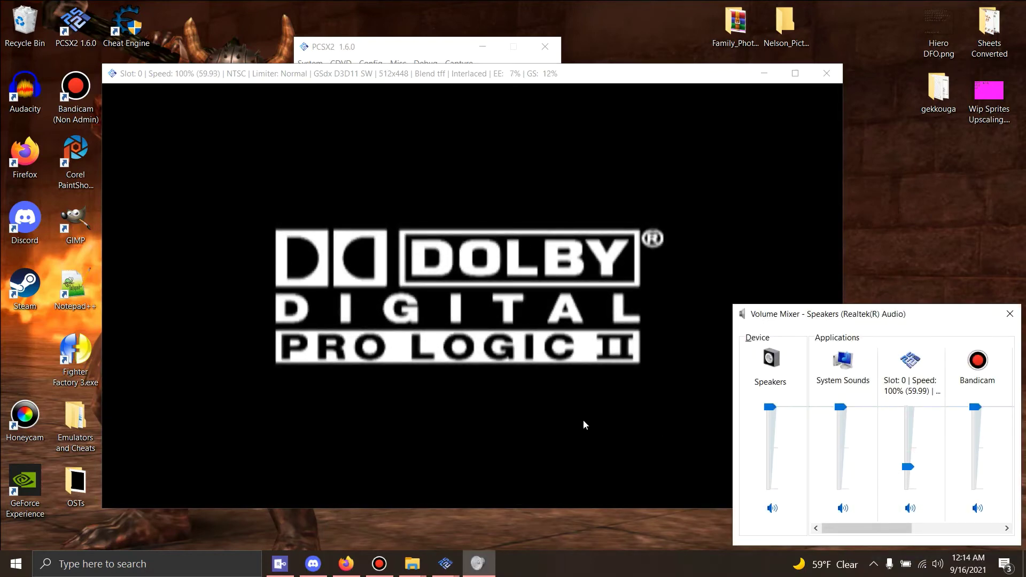
# - Move to IMPORT in the game's main menu and switch GSdx to hardware rendering with F9
pyautogui.press('Escape')
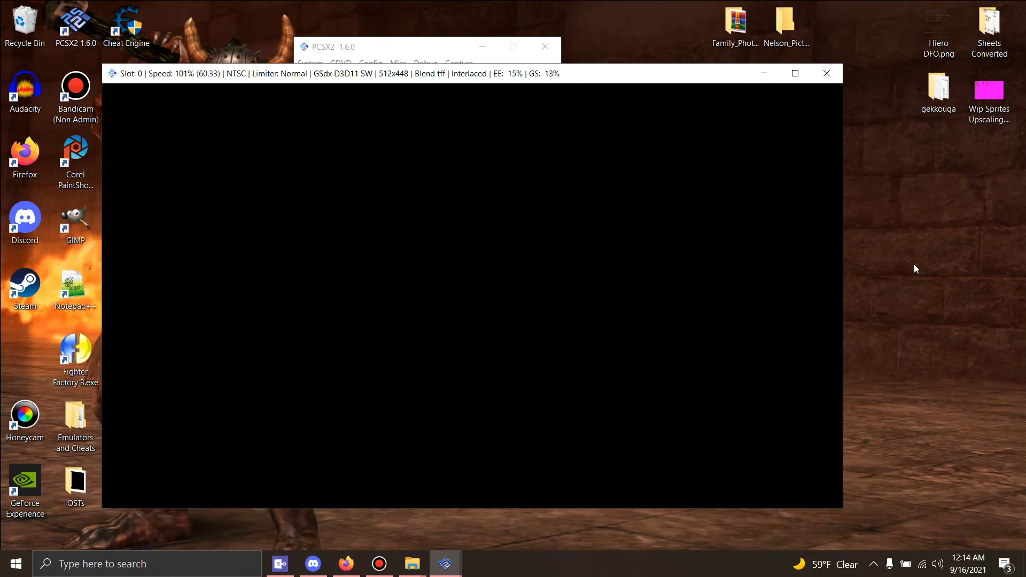
pyautogui.press('Up')
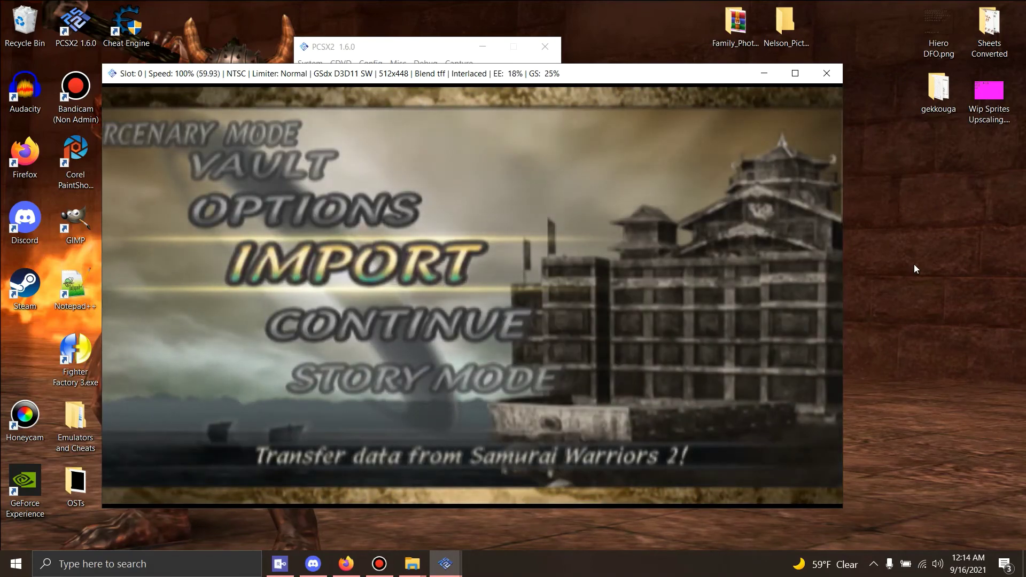
pyautogui.press('F9')
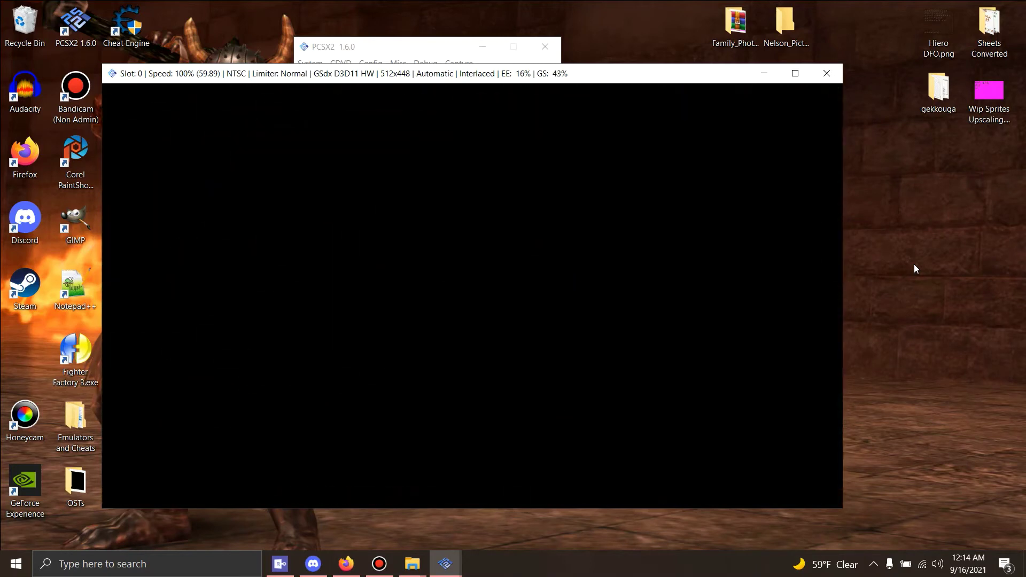
# - Move the PCSX2 main window to the right and accept importing the Samurai Warriors 2 data
pyautogui.moveTo(464, 562)
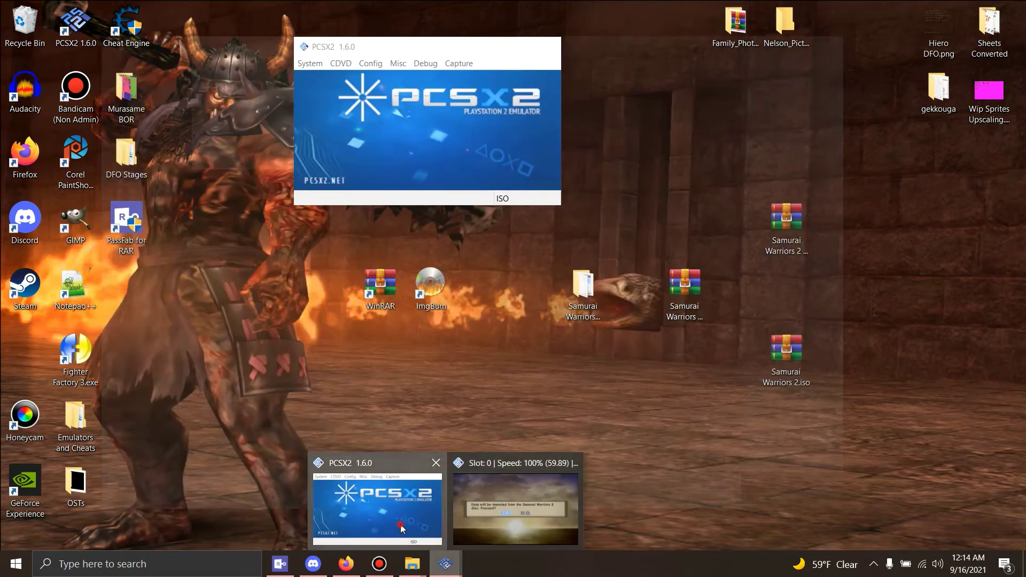
pyautogui.click(402, 528)
pyautogui.moveTo(422, 45); pyautogui.dragTo(817, 159)
pyautogui.click(623, 202)
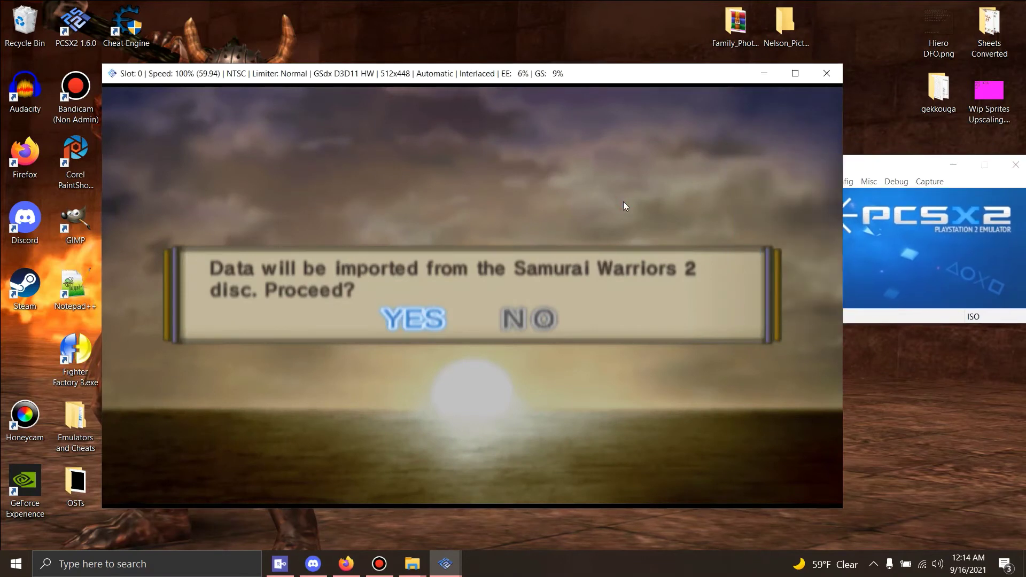
pyautogui.press('Return')
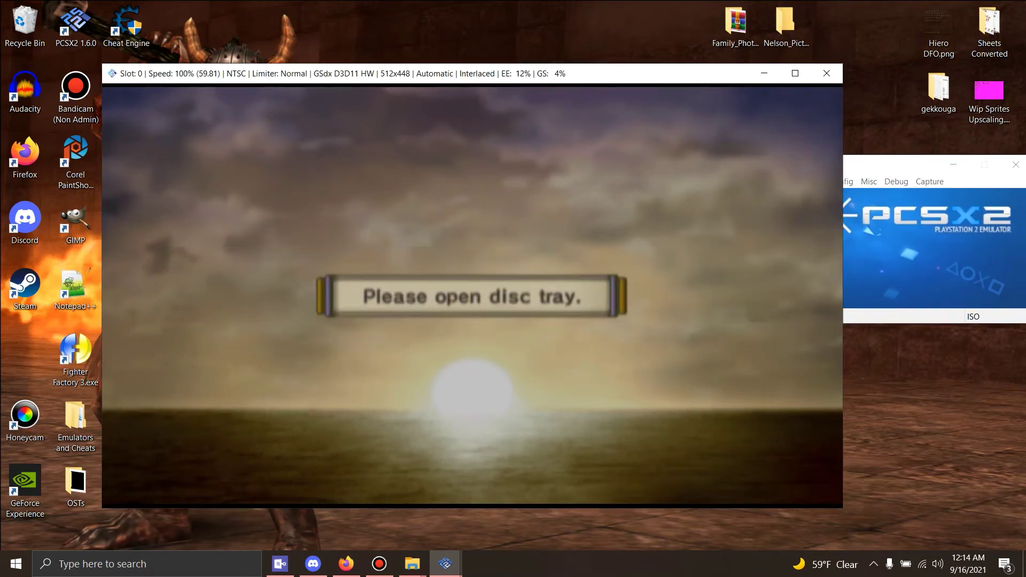
# - Swap the disc out with CDVD > No disc, then reinsert the ISO with Swap Disc
pyautogui.click(969, 226)
pyautogui.click(812, 182)
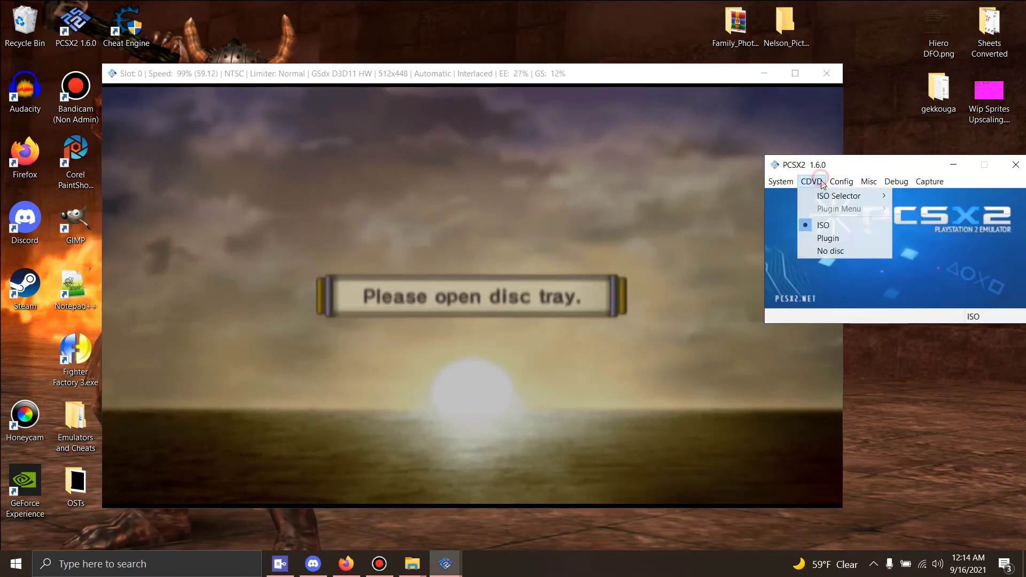
pyautogui.click(838, 252)
pyautogui.click(813, 282)
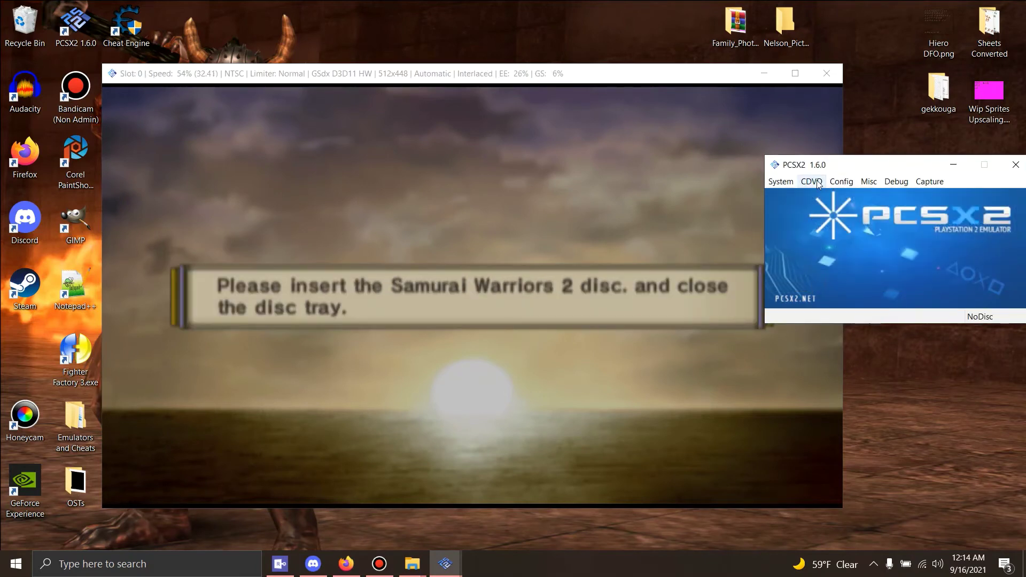
pyautogui.click(812, 181)
pyautogui.click(824, 224)
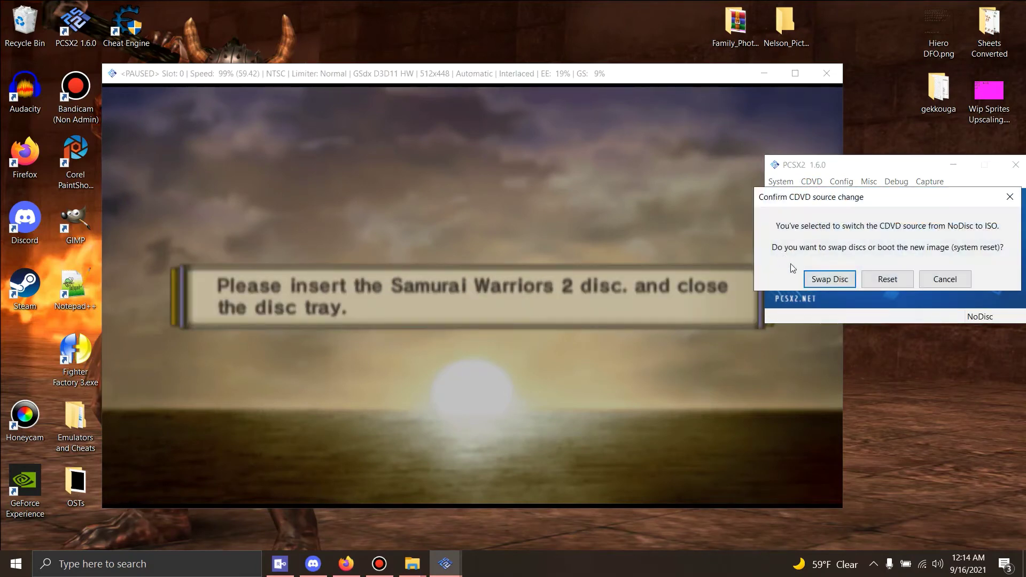
pyautogui.click(828, 280)
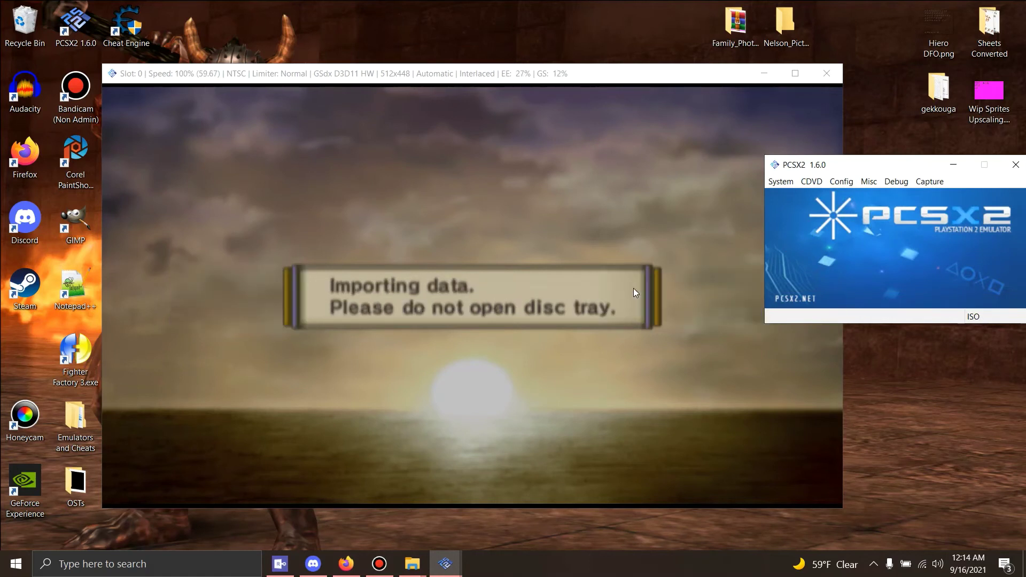
# - Repeat the No disc and ISO swap at the next tray prompt, returning to the game window
pyautogui.click(848, 209)
pyautogui.click(818, 182)
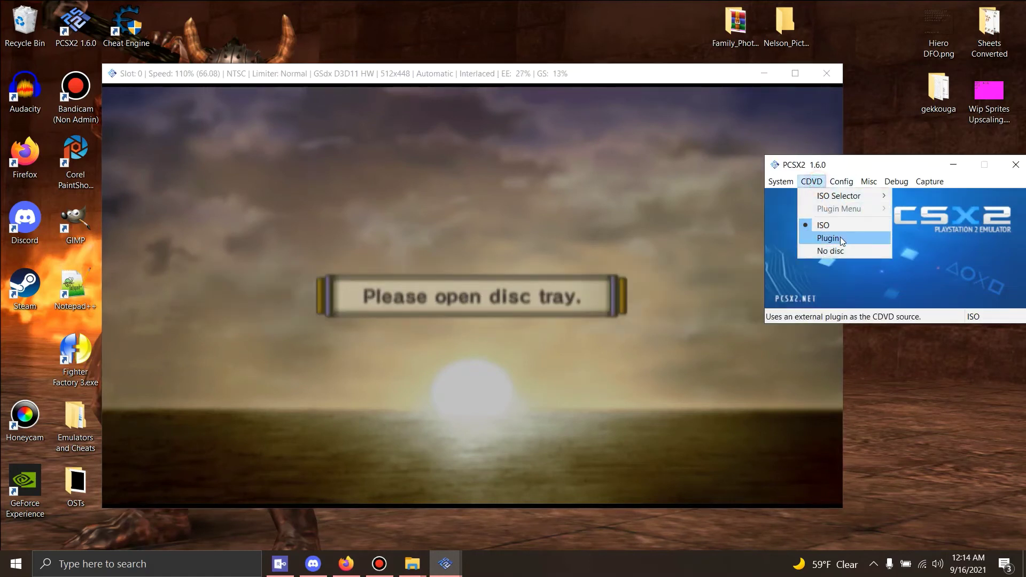
pyautogui.click(826, 251)
pyautogui.click(828, 281)
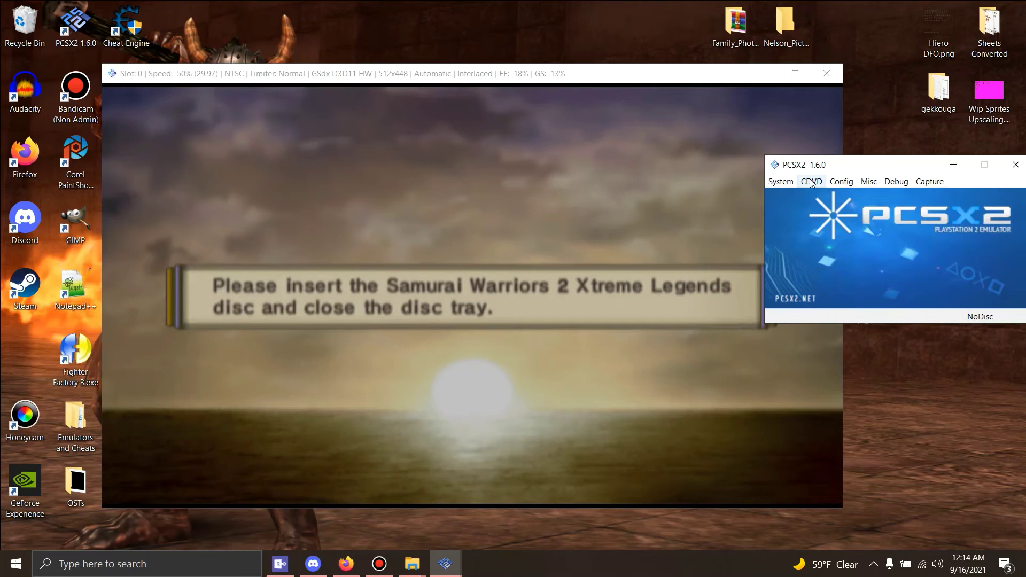
pyautogui.click(812, 181)
pyautogui.click(824, 225)
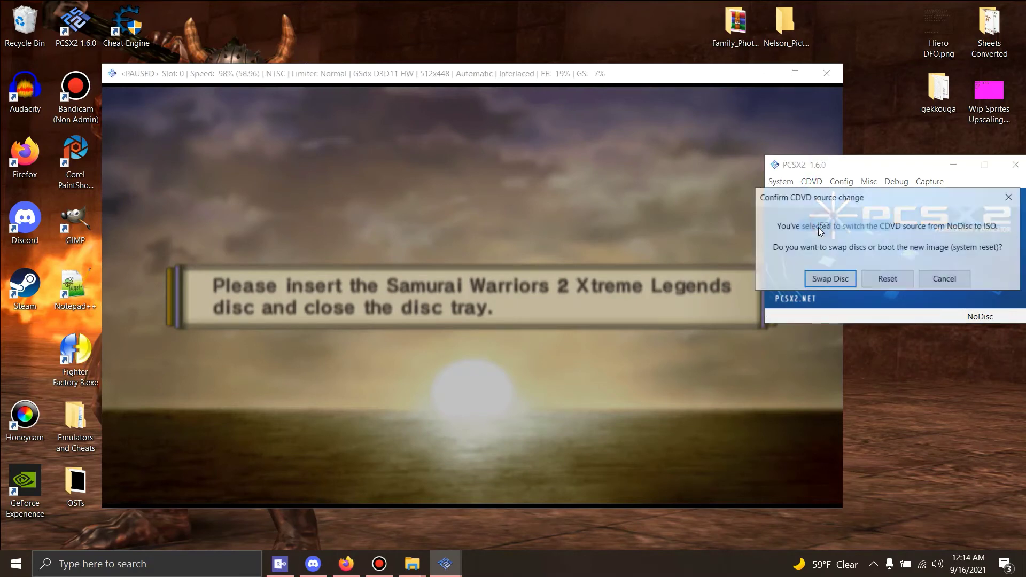
pyautogui.click(830, 280)
pyautogui.click(498, 319)
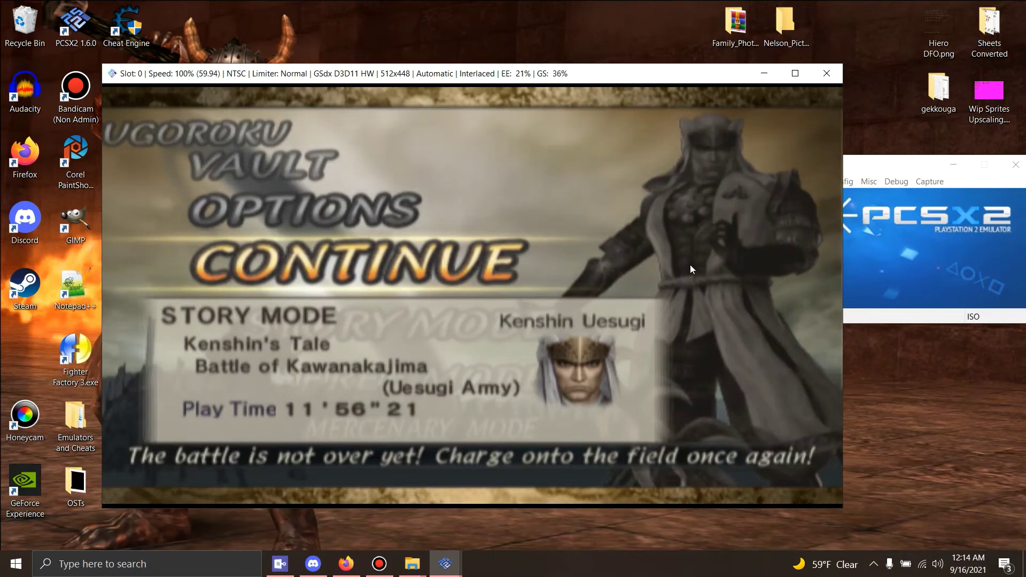
# - Choose Story Mode from the main menu and answer YES to deleting interim data
pyautogui.press('Down')
pyautogui.press('Down')
pyautogui.press('Down')
pyautogui.press('Down')
pyautogui.press('Down')
pyautogui.press('Up')
pyautogui.press('Up')
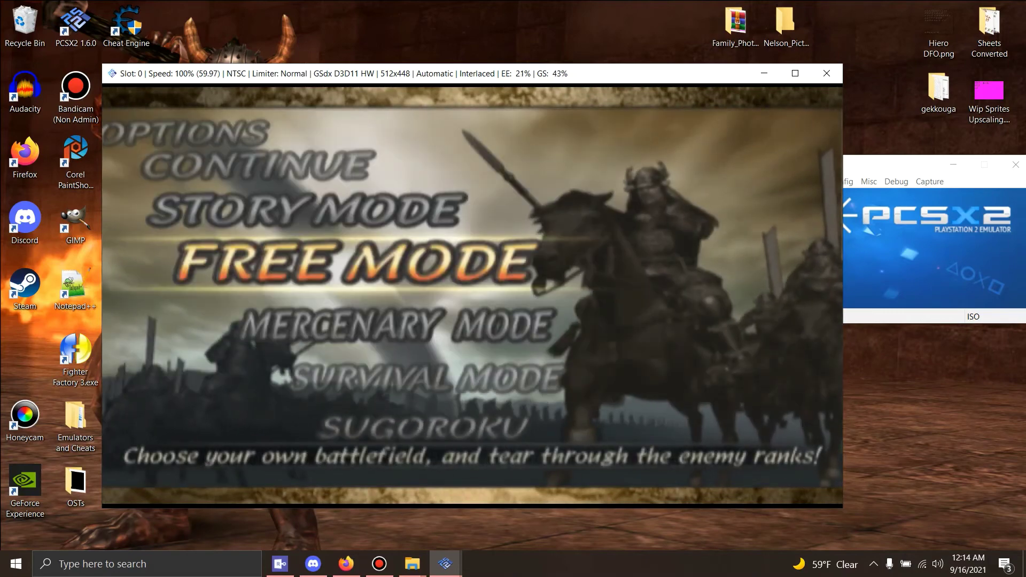
pyautogui.press('Up')
pyautogui.press('Down')
pyautogui.press('Up')
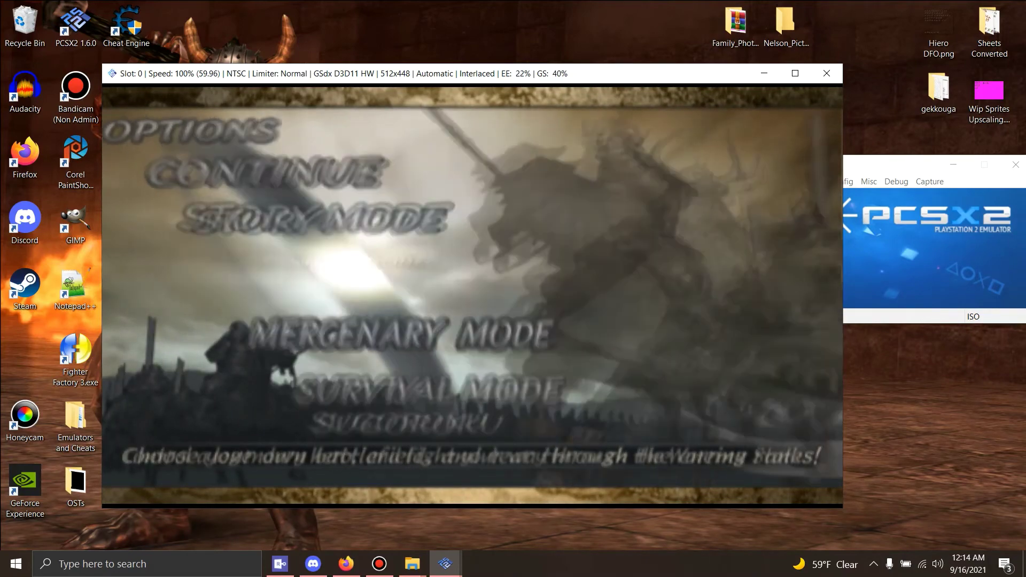
pyautogui.press('Return')
pyautogui.press('Left')
pyautogui.press('Return')
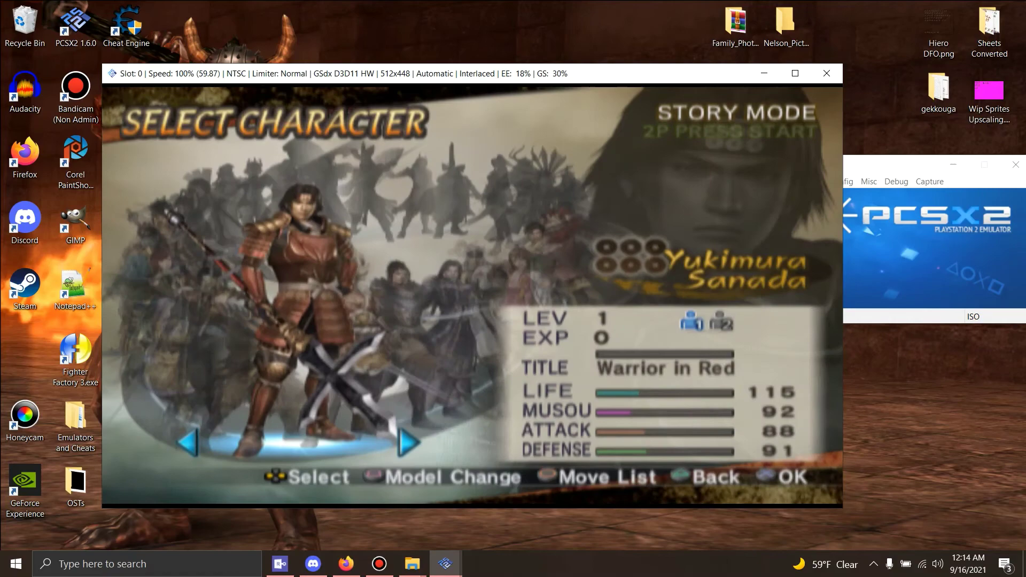
# - Select Masamune Date as the character and confirm EASY difficulty
pyautogui.press('Right')
pyautogui.press('Right')
pyautogui.press('Right')
pyautogui.press('Right')
pyautogui.press('Right')
pyautogui.press('Right')
pyautogui.press('Right')
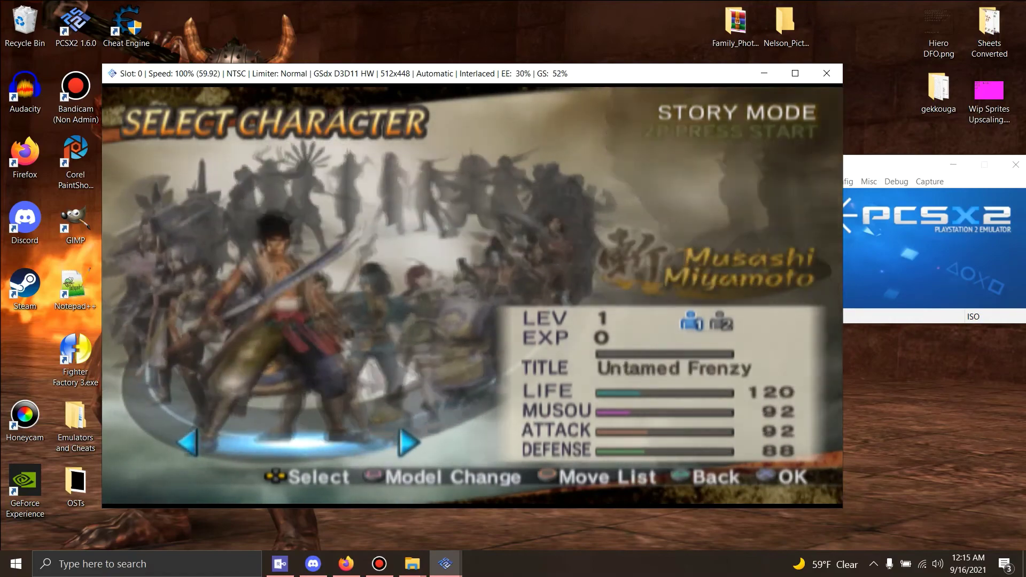
pyautogui.press('Right')
pyautogui.press('Right')
pyautogui.press('Right')
pyautogui.press('Right')
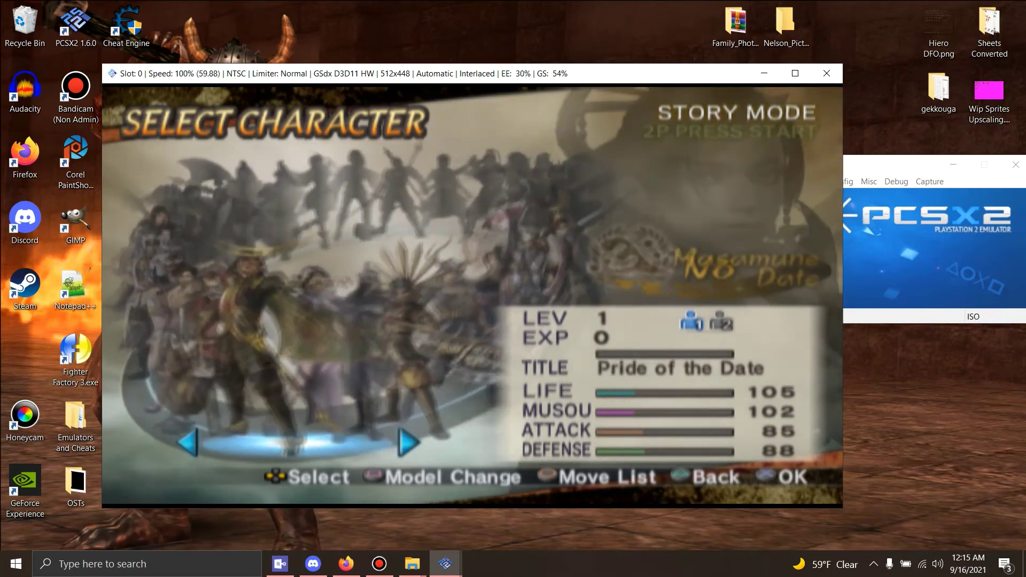
pyautogui.press('Return')
pyautogui.press('Return')
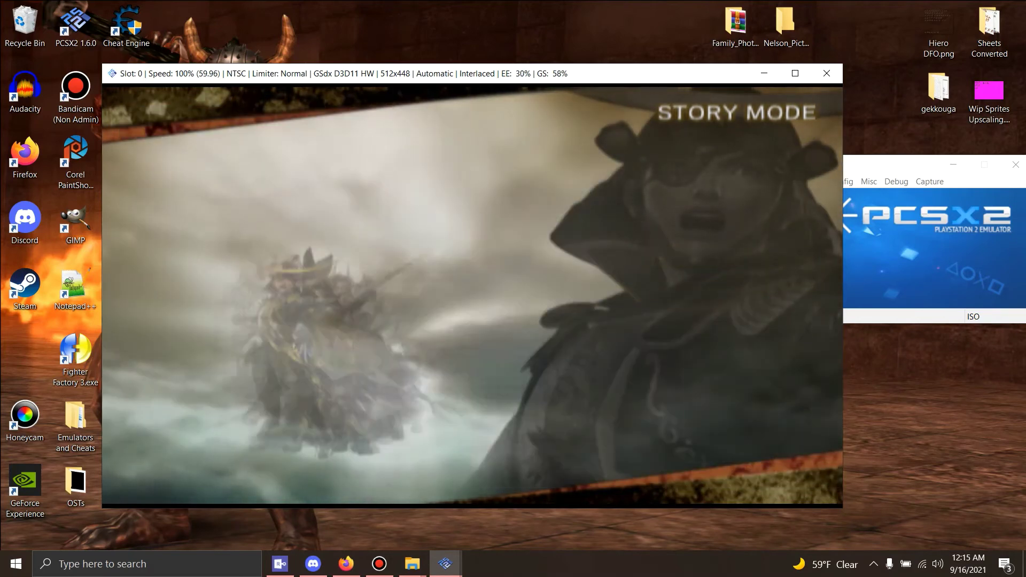
pyautogui.press('Return')
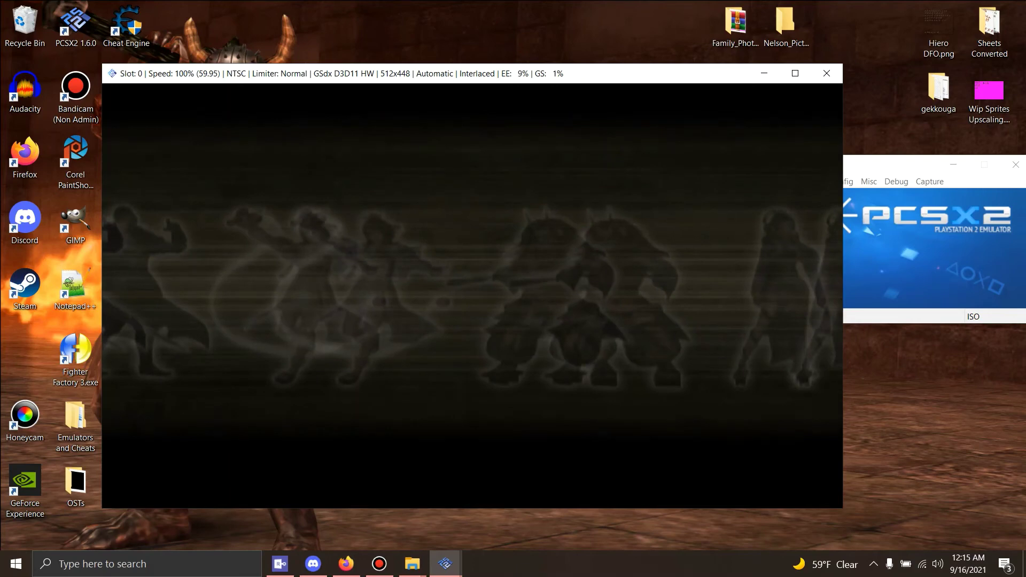
# - Skip the intro movie and start the Siege of Odawara Castle battle
pyautogui.press('Return')
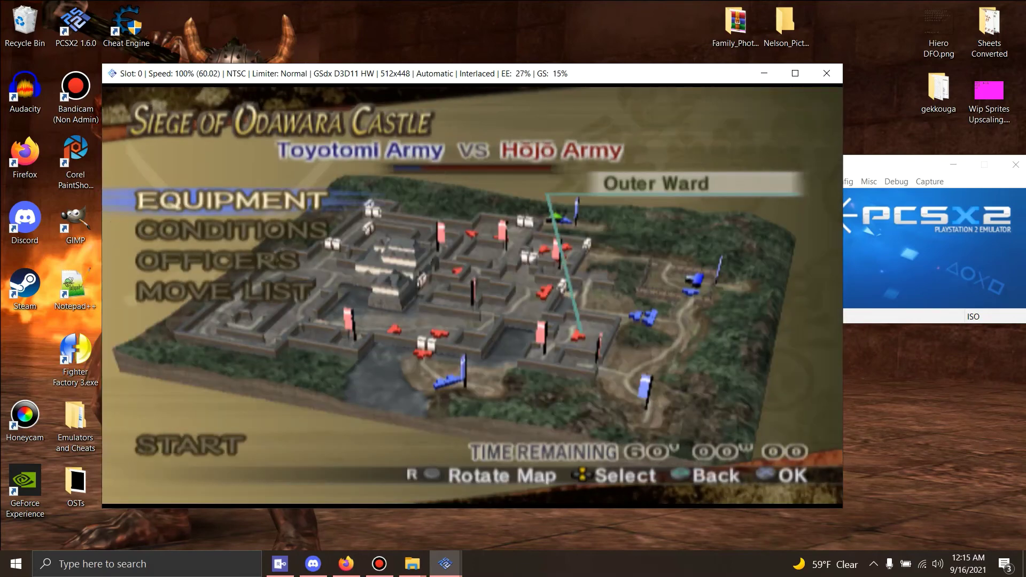
pyautogui.press('Return')
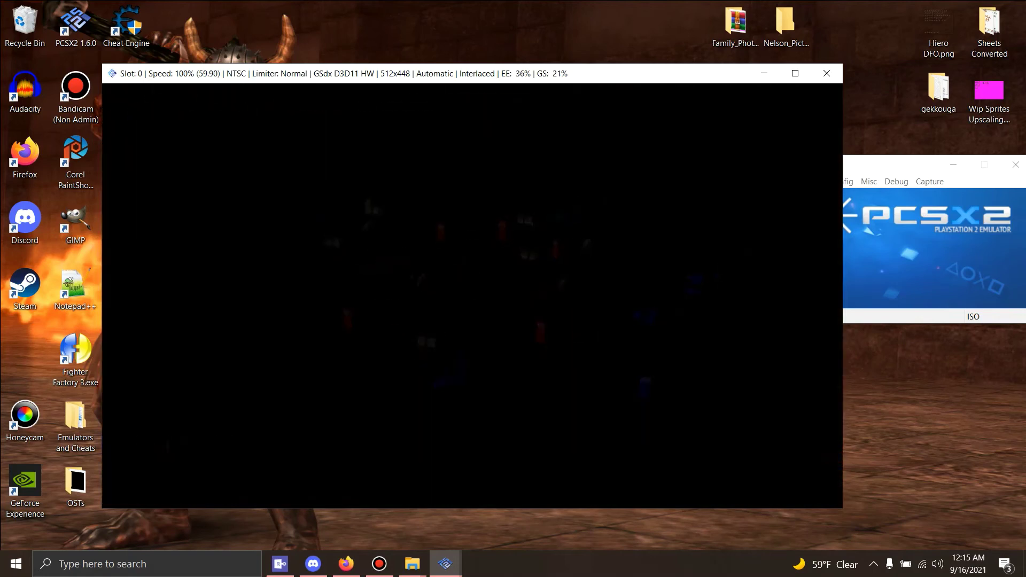